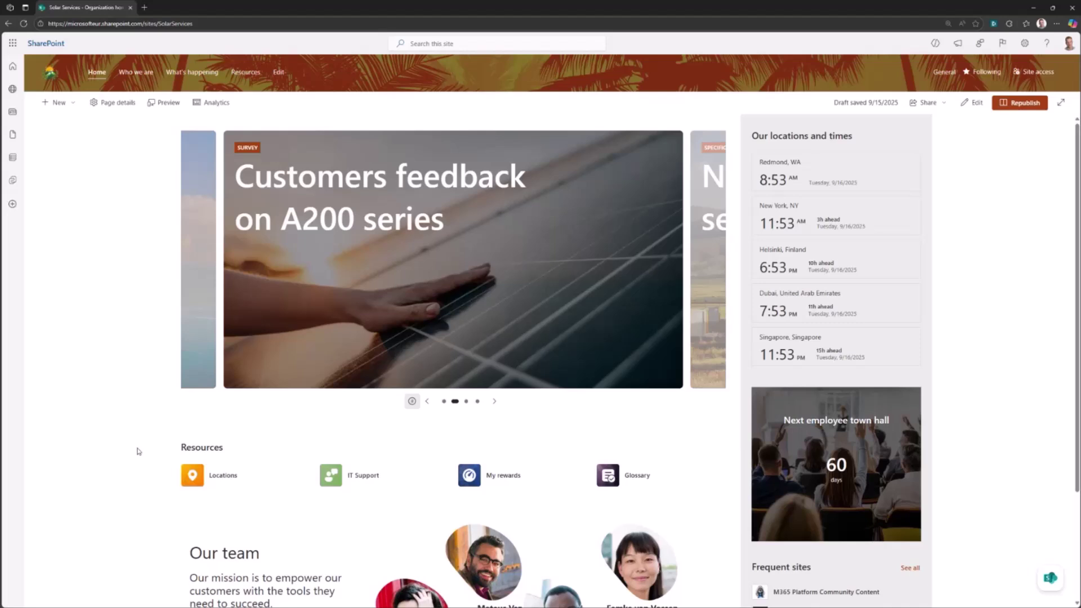
# Edit the home page and insert an FAQ (Preview) AI web part above the Resources links
pyautogui.click(976, 102)
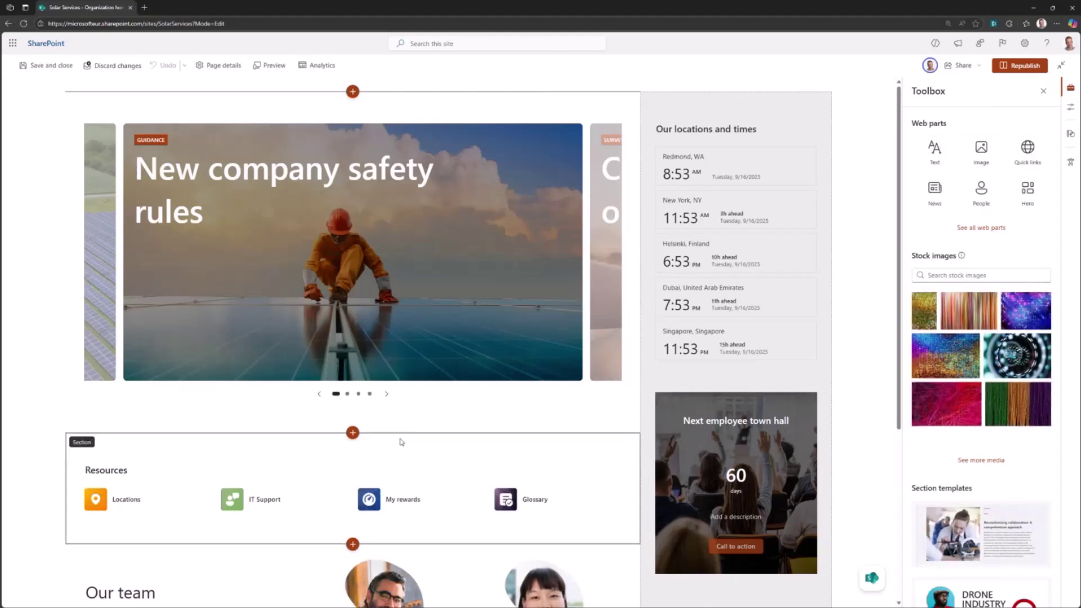
pyautogui.click(350, 438)
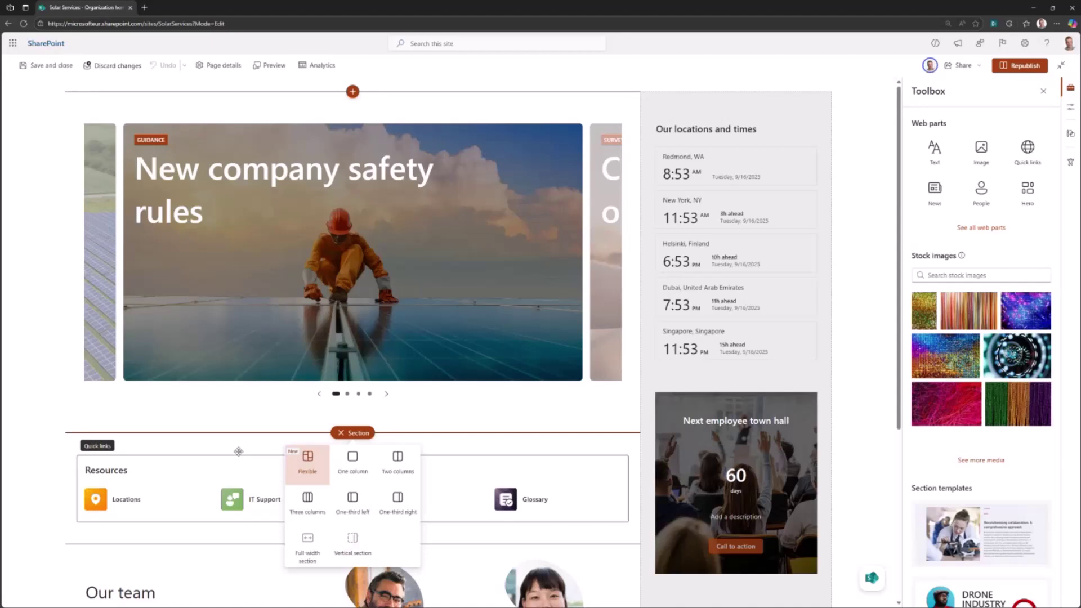
pyautogui.click(306, 458)
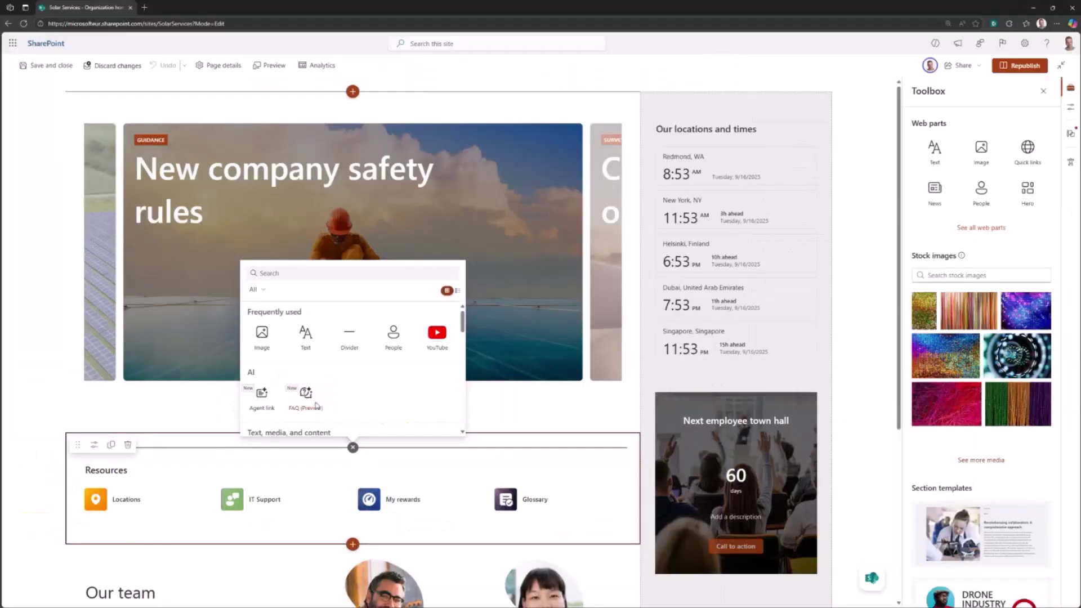
pyautogui.click(316, 405)
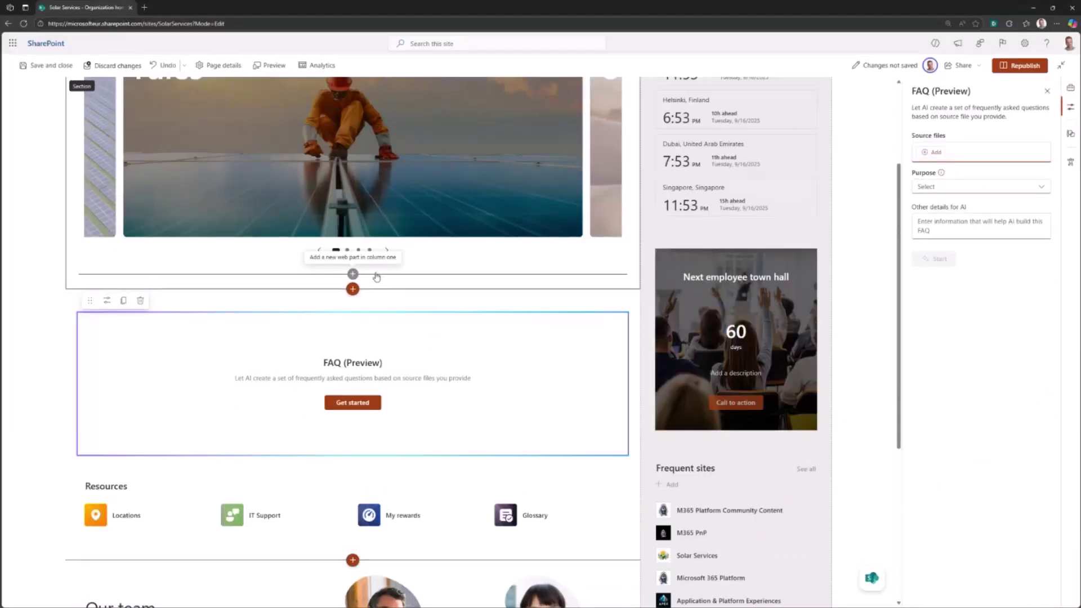
pyautogui.press('Tab')
pyautogui.hotkey('ctrl', '+')
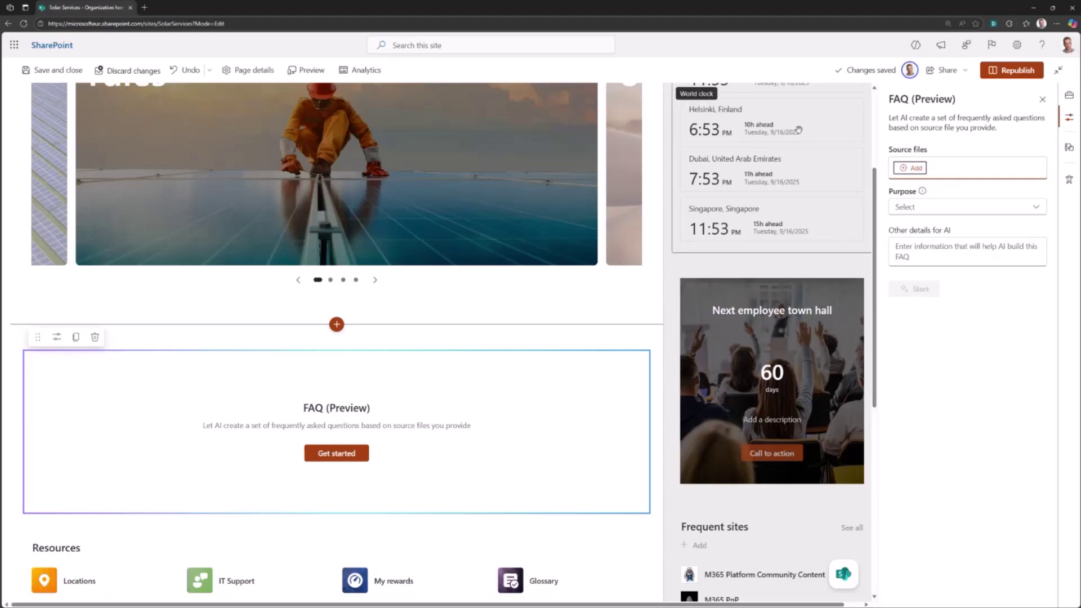
# Add A100, A200 and A300 Series Intro.pptx as the FAQ's source files
pyautogui.click(916, 170)
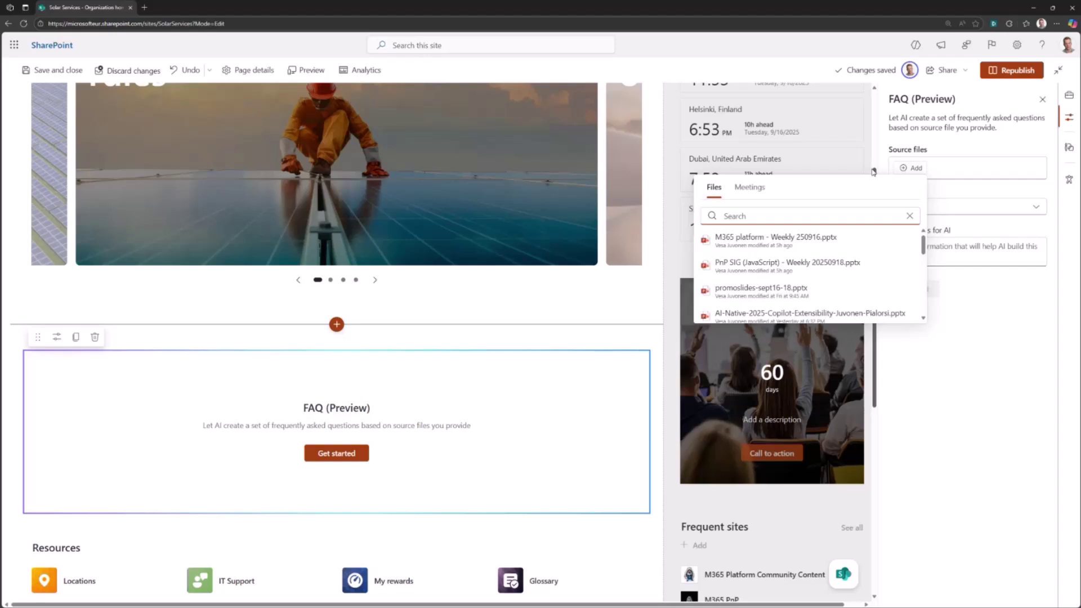
pyautogui.write('a100')
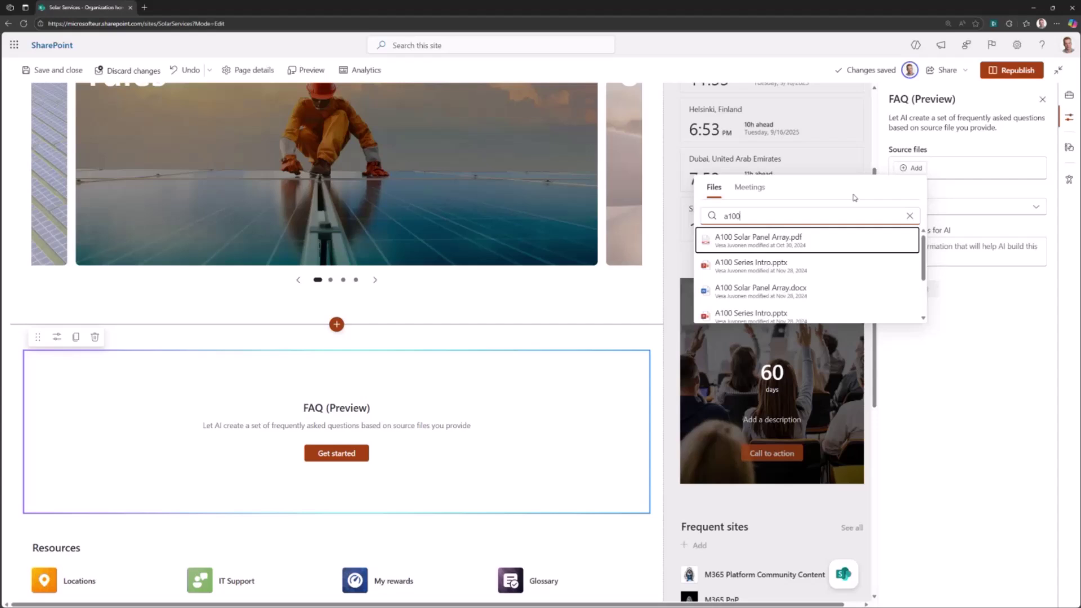
pyautogui.click(793, 268)
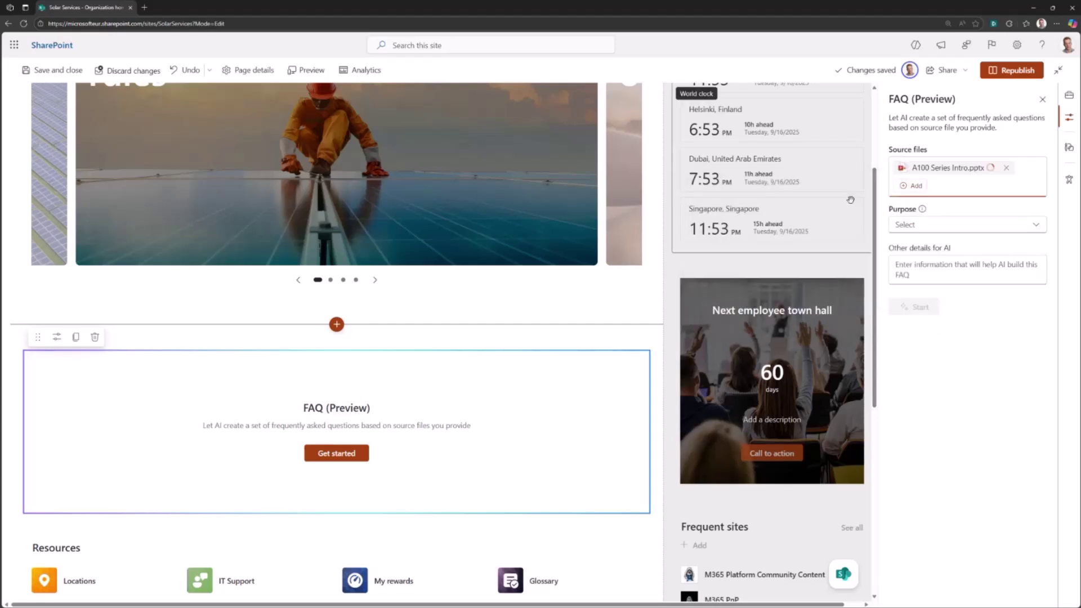
pyautogui.click(916, 185)
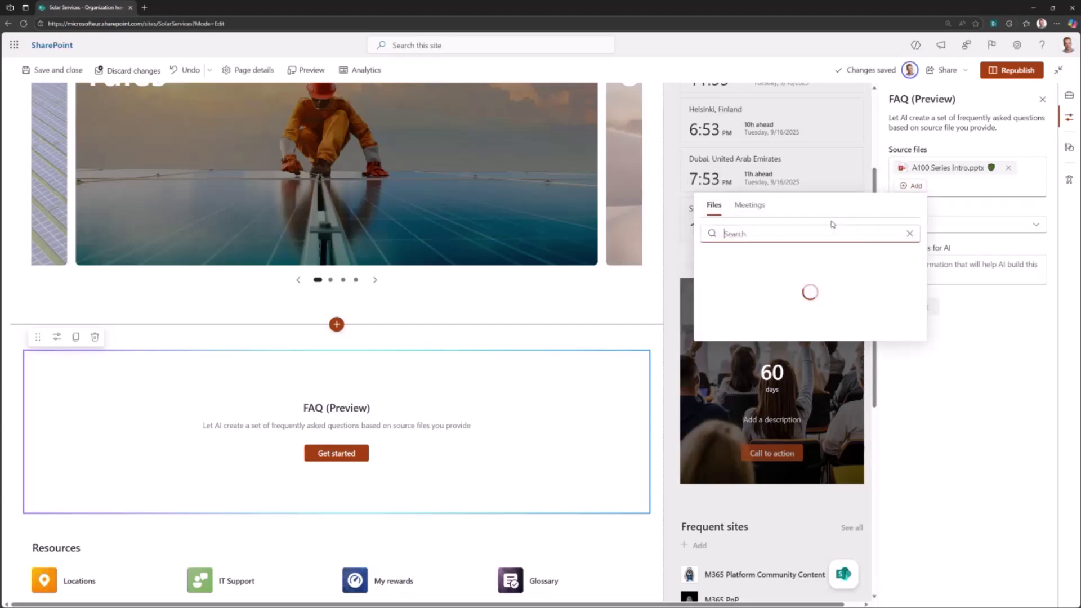
pyautogui.write('a200')
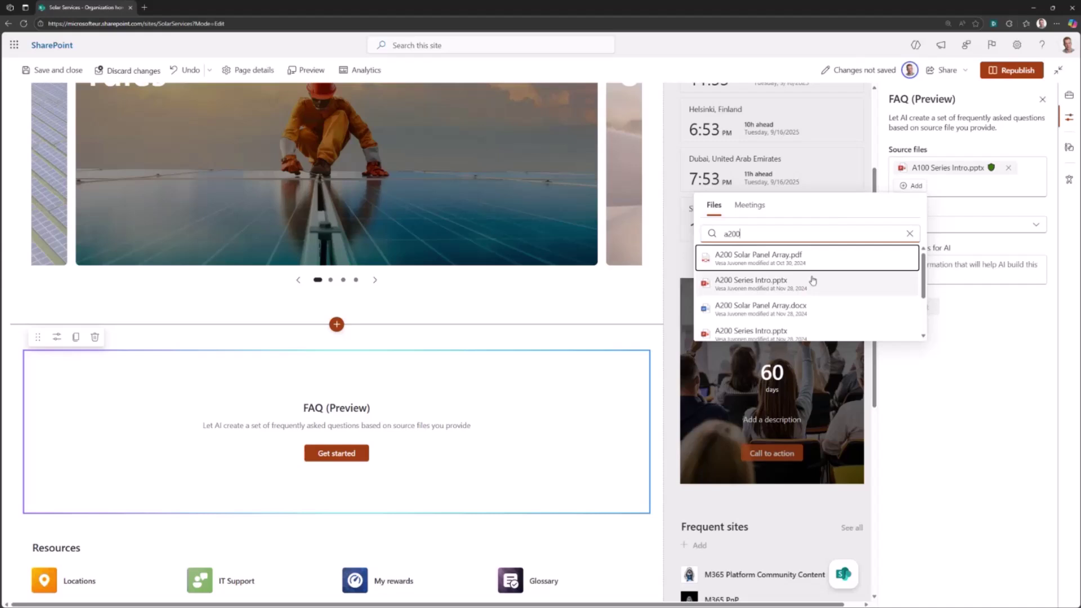
pyautogui.click(812, 281)
pyautogui.click(924, 203)
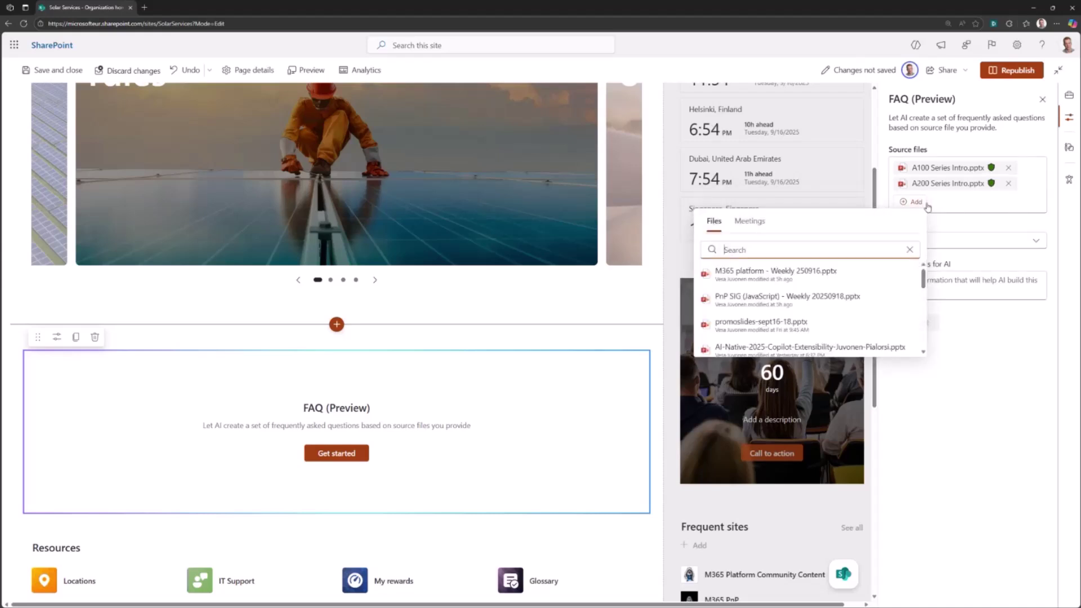
pyautogui.write('a300')
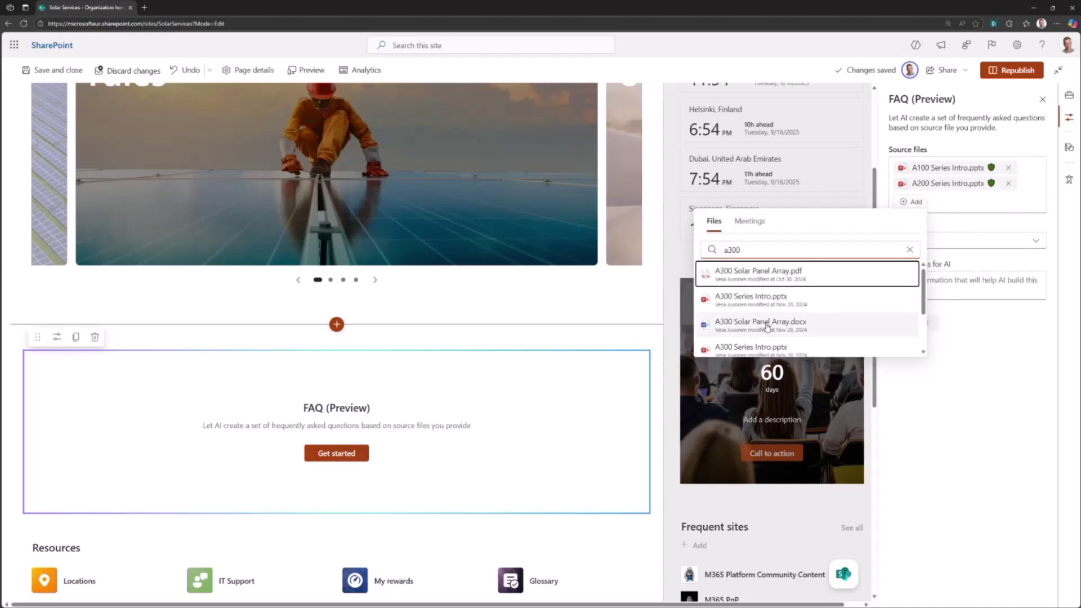
pyautogui.click(778, 308)
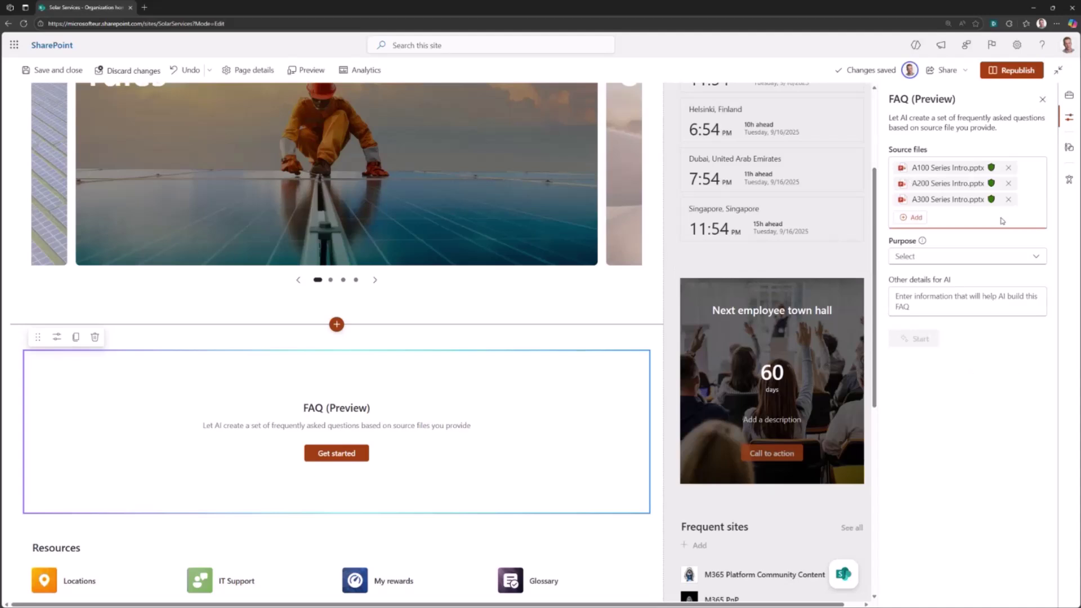
pyautogui.click(999, 256)
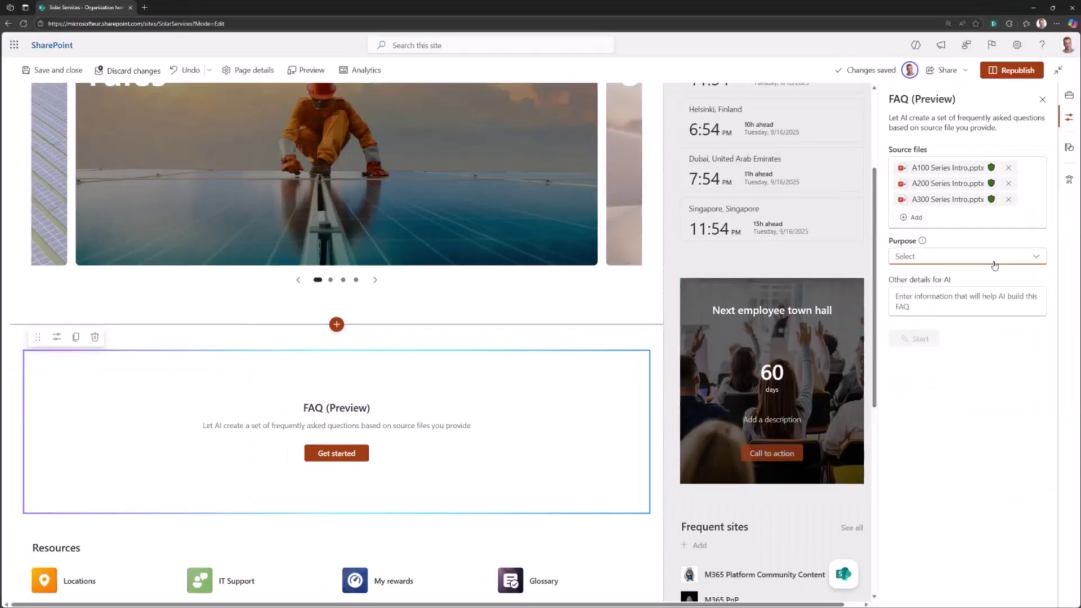
# Choose Product as the FAQ purpose and start AI generation of the categories
pyautogui.click(905, 183)
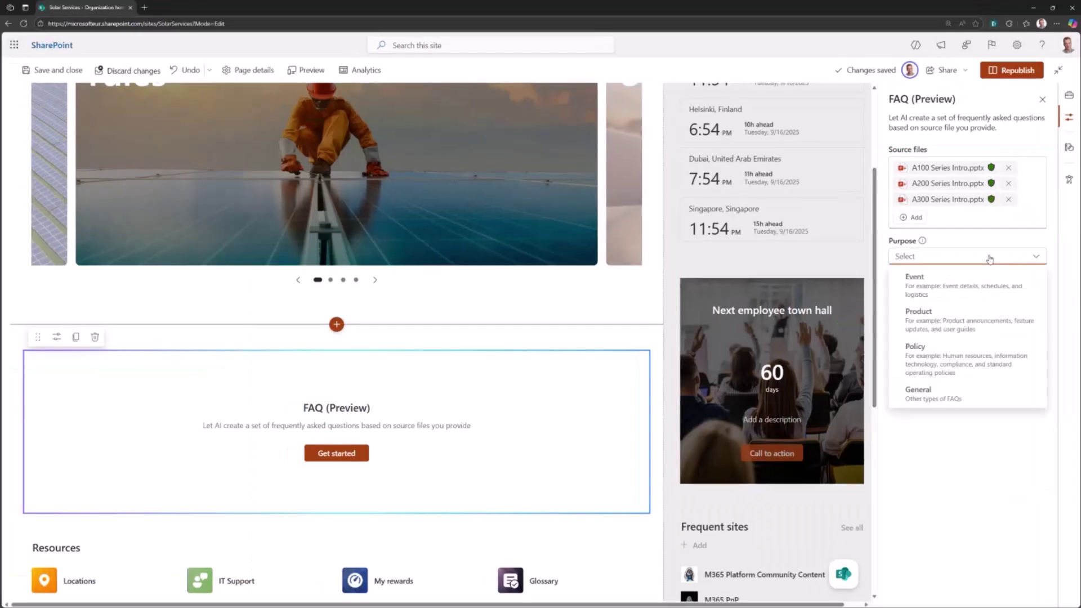
pyautogui.click(960, 322)
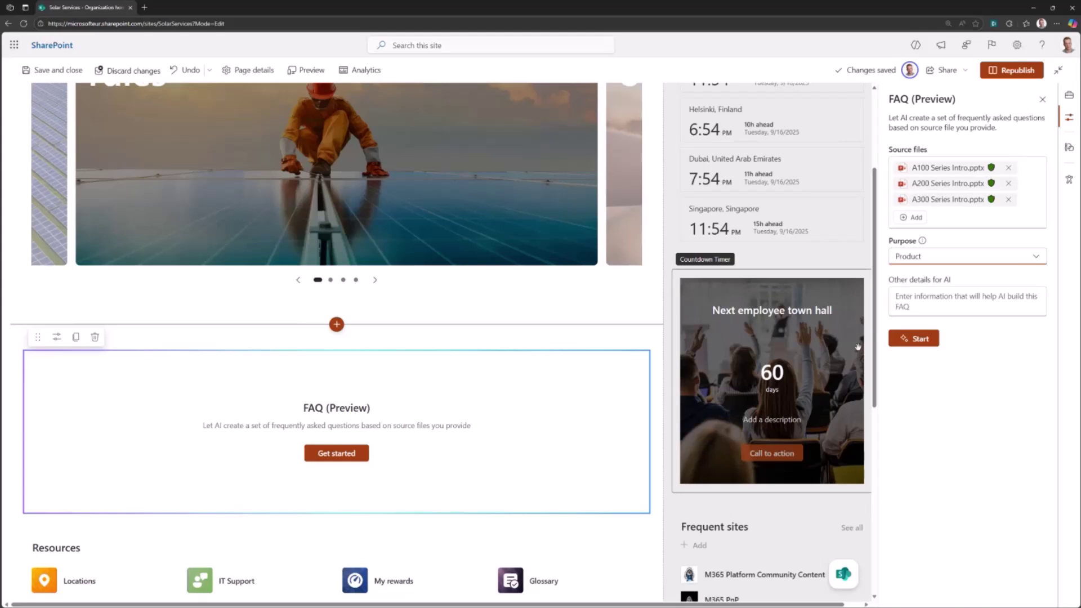
pyautogui.click(748, 365)
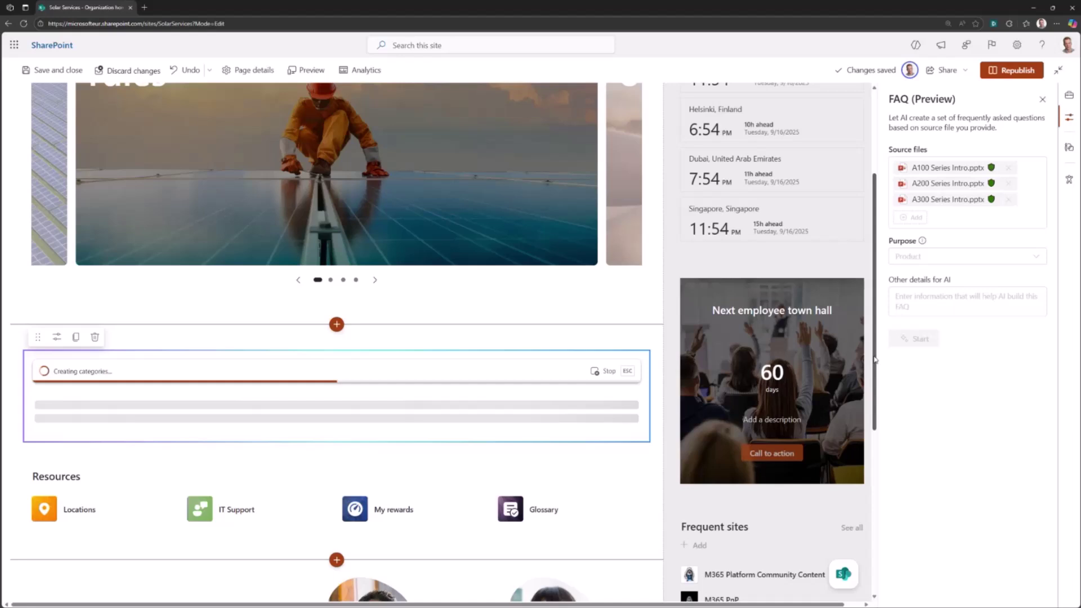
pyautogui.moveTo(874, 359); pyautogui.dragTo(874, 431)
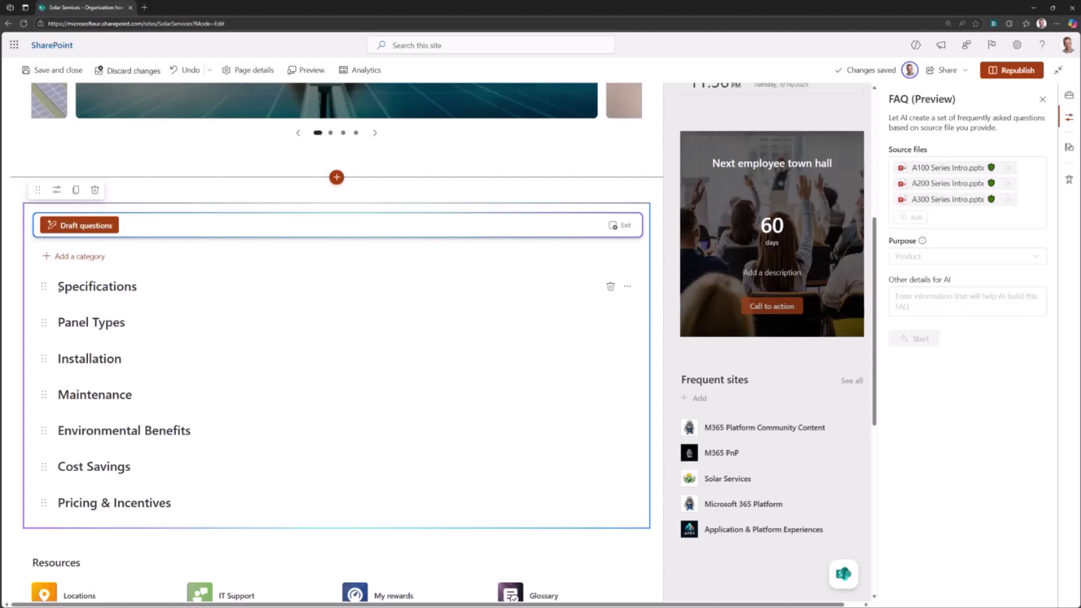
# Delete the Environmental Benefits category and move Panel Types below Maintenance
pyautogui.moveTo(118, 430); pyautogui.dragTo(160, 431)
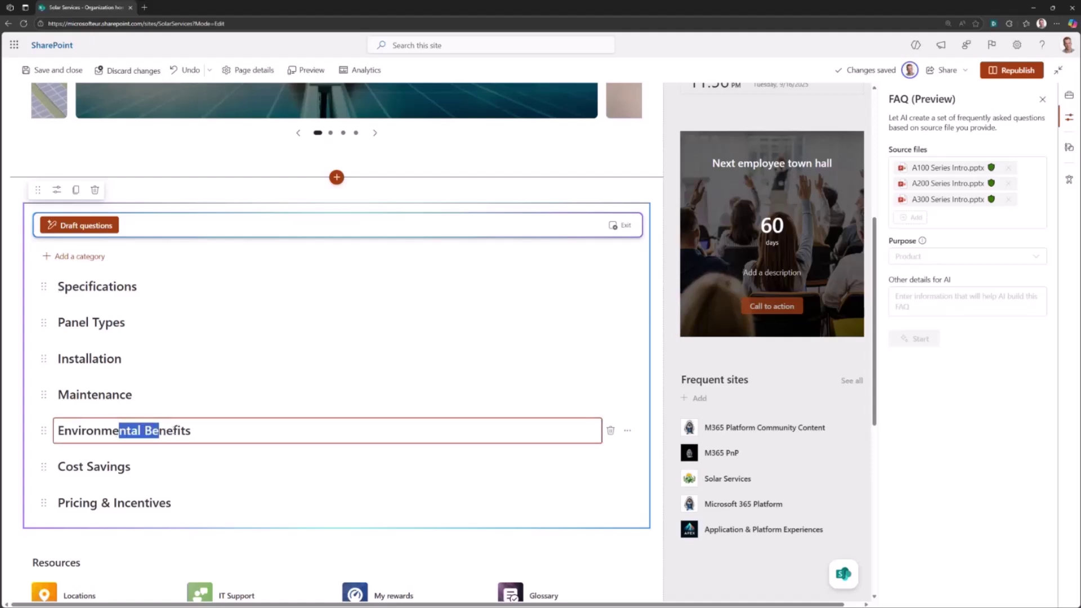
pyautogui.click(610, 431)
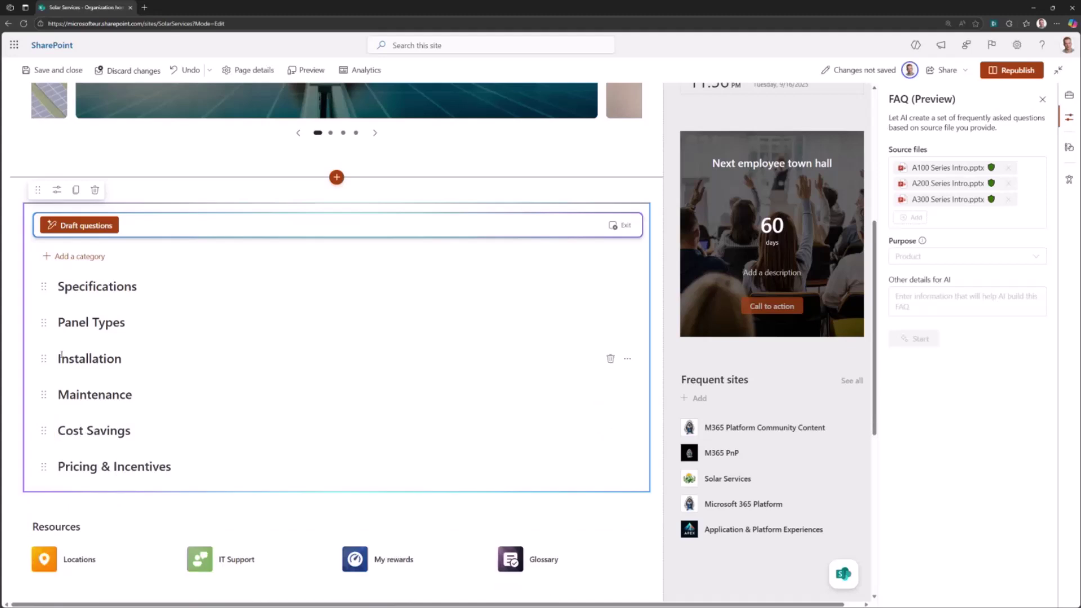
pyautogui.moveTo(44, 359); pyautogui.dragTo(49, 413)
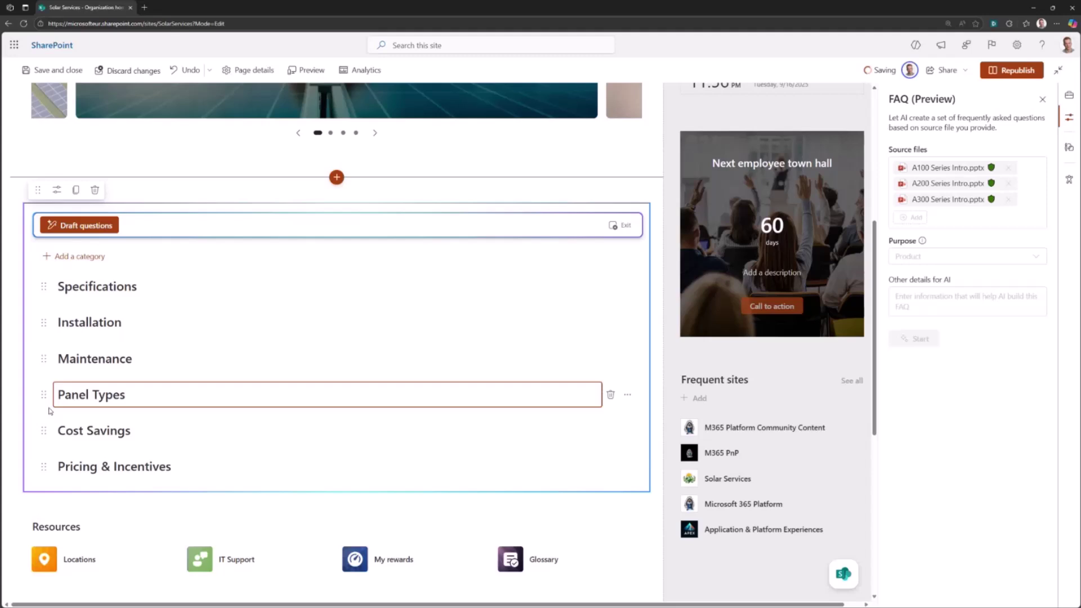
pyautogui.tripleClick(152, 395)
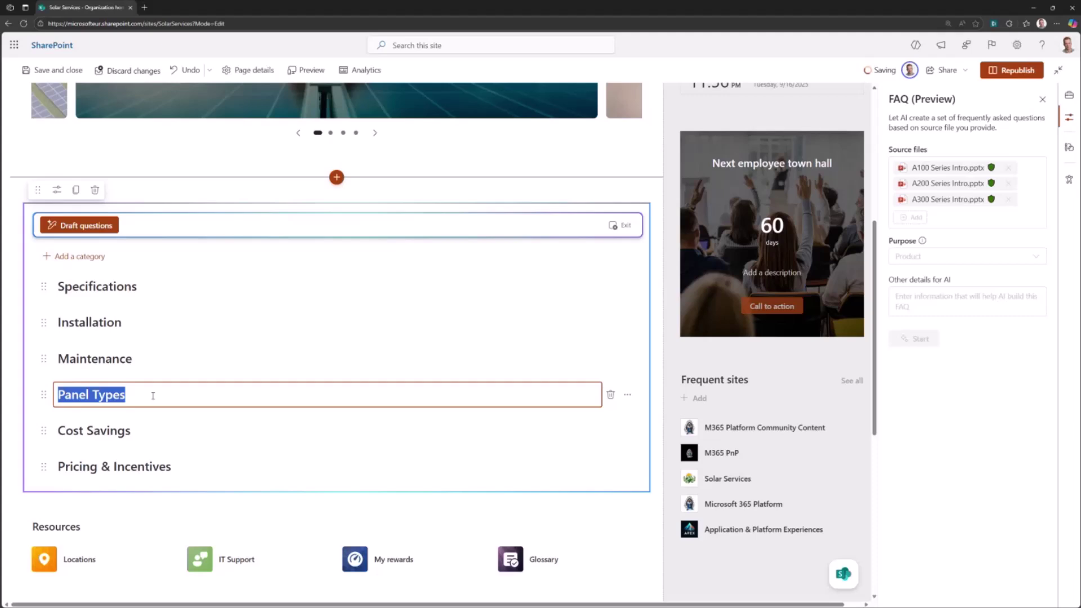
pyautogui.click(81, 258)
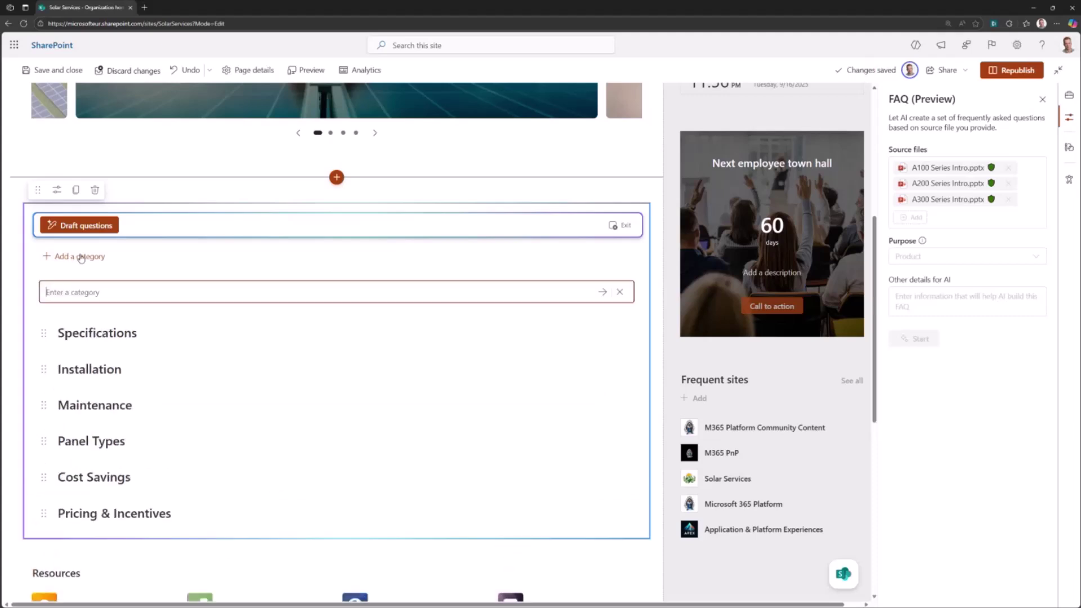
pyautogui.click(619, 292)
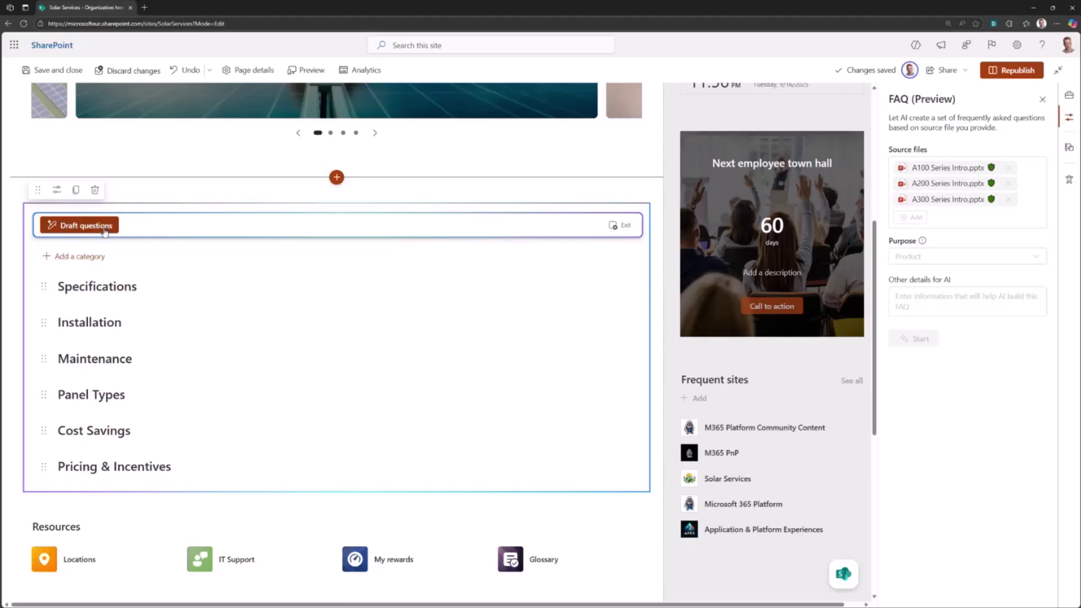
# Have AI draft questions for each category, review them, then generate the answers
pyautogui.click(79, 225)
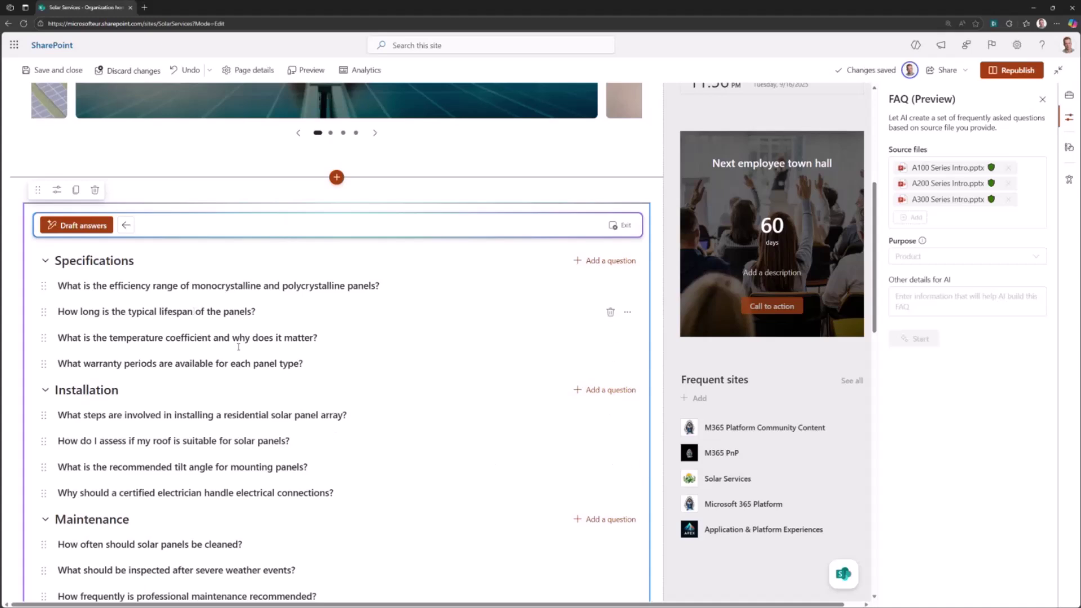
pyautogui.moveTo(230, 344); pyautogui.dragTo(202, 349)
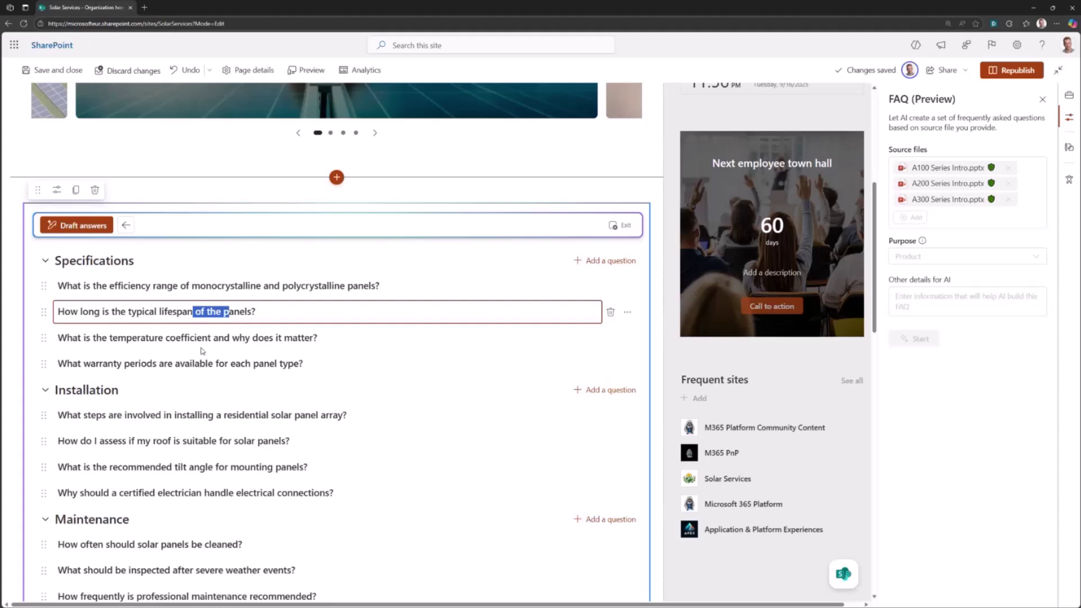
pyautogui.click(109, 311)
pyautogui.scroll(-7, 418, 413)
pyautogui.scroll(3, 356, 361)
pyautogui.scroll(4, 357, 361)
pyautogui.click(85, 225)
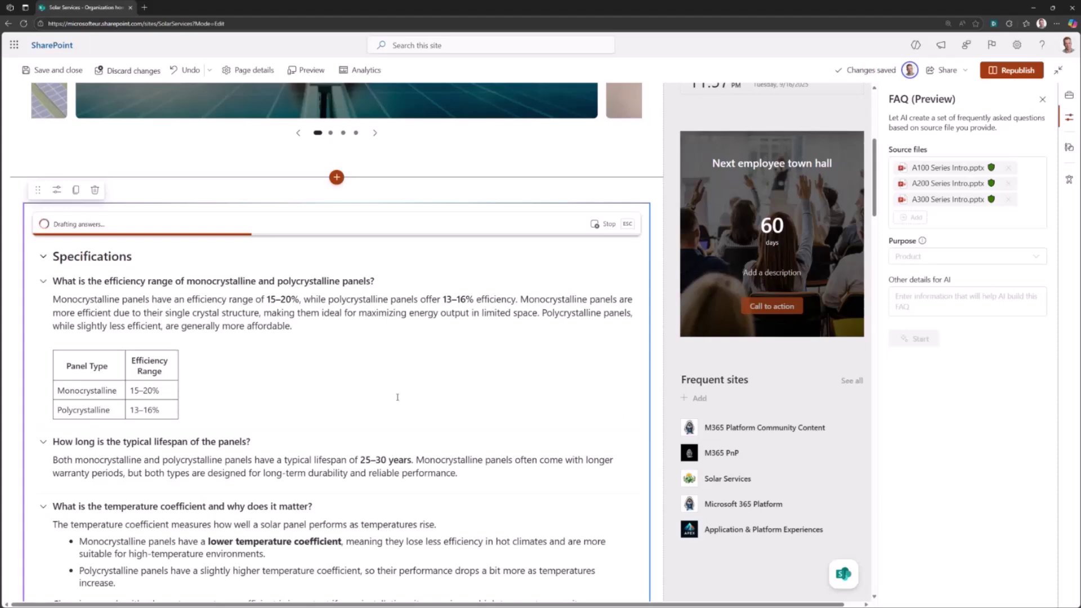
# Scroll through the FAQ while AI finishes answers, including warranty details and installation steps
pyautogui.scroll(-3, 396, 406)
pyautogui.scroll(-4, 396, 406)
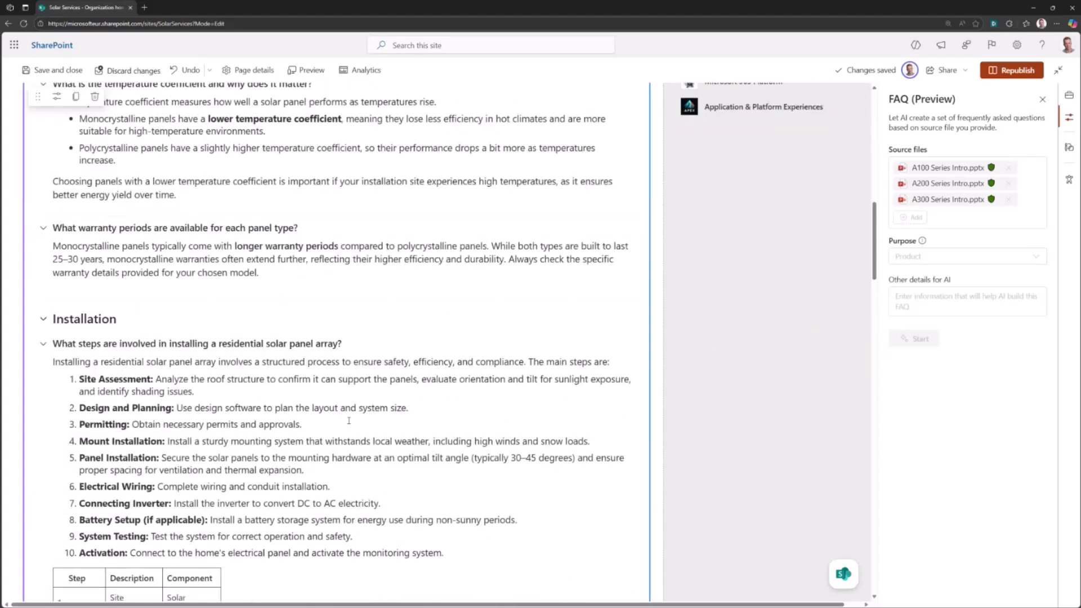
pyautogui.scroll(-4, 357, 415)
pyautogui.scroll(14, 372, 405)
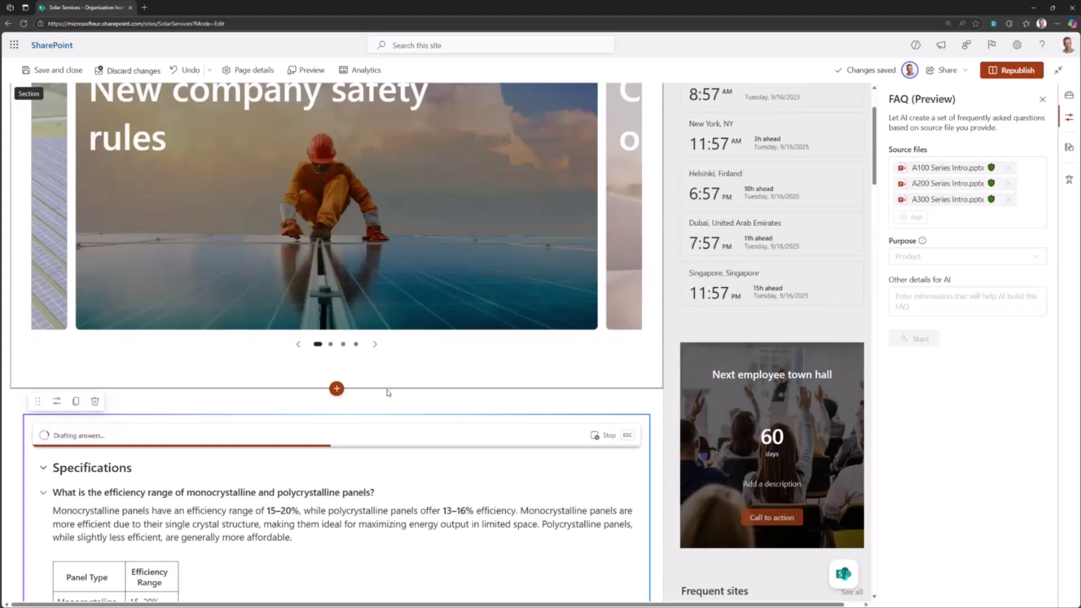
pyautogui.scroll(-4, 394, 394)
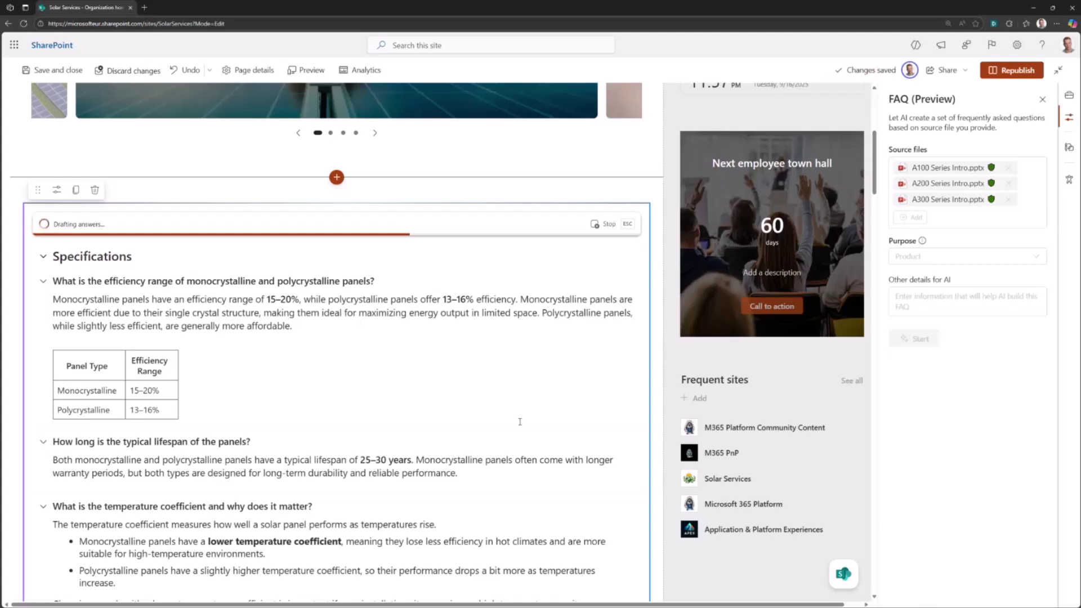
pyautogui.scroll(-7, 418, 355)
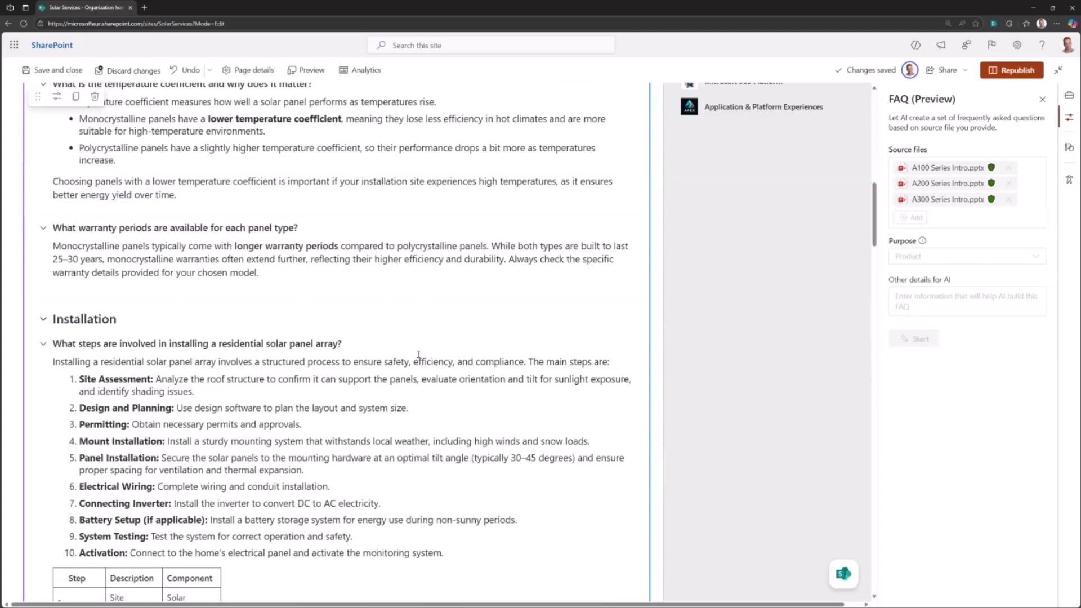
pyautogui.scroll(-20, 418, 355)
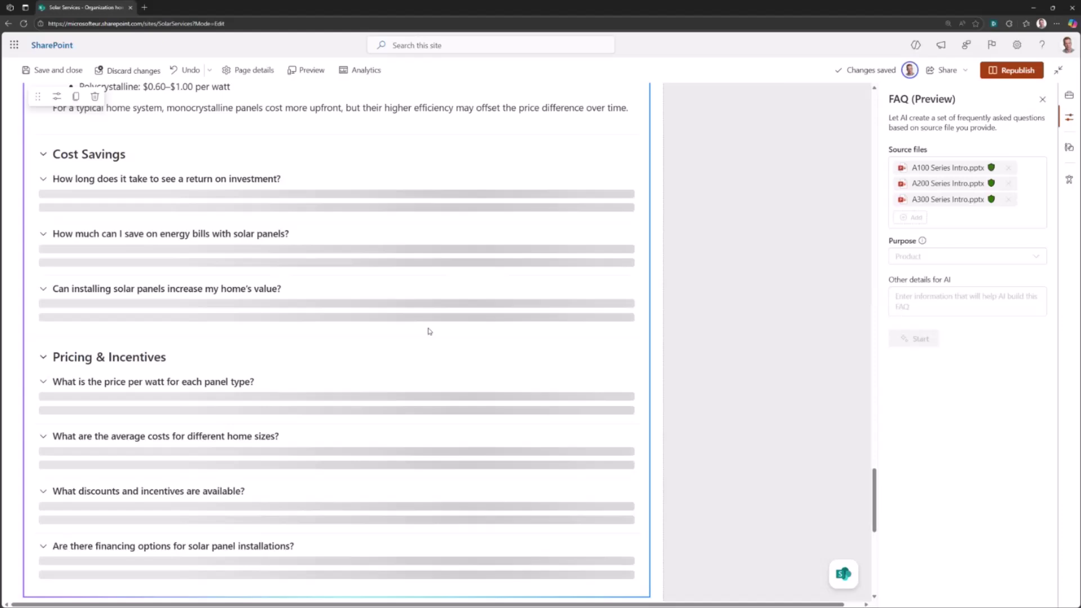
pyautogui.scroll(-4, 429, 331)
pyautogui.scroll(20, 430, 319)
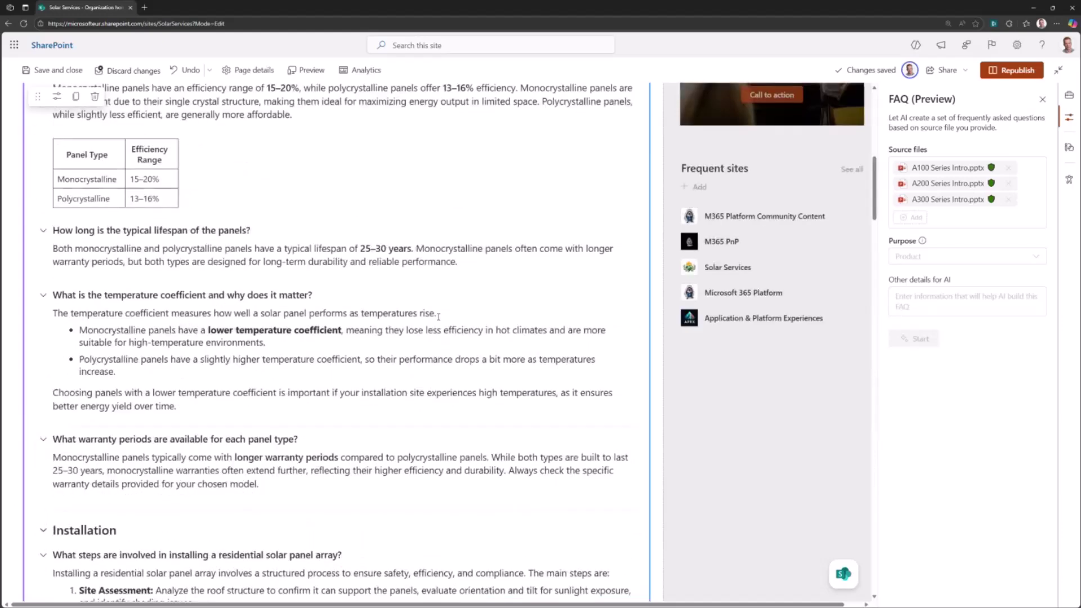
pyautogui.scroll(9, 438, 316)
pyautogui.scroll(-4, 634, 327)
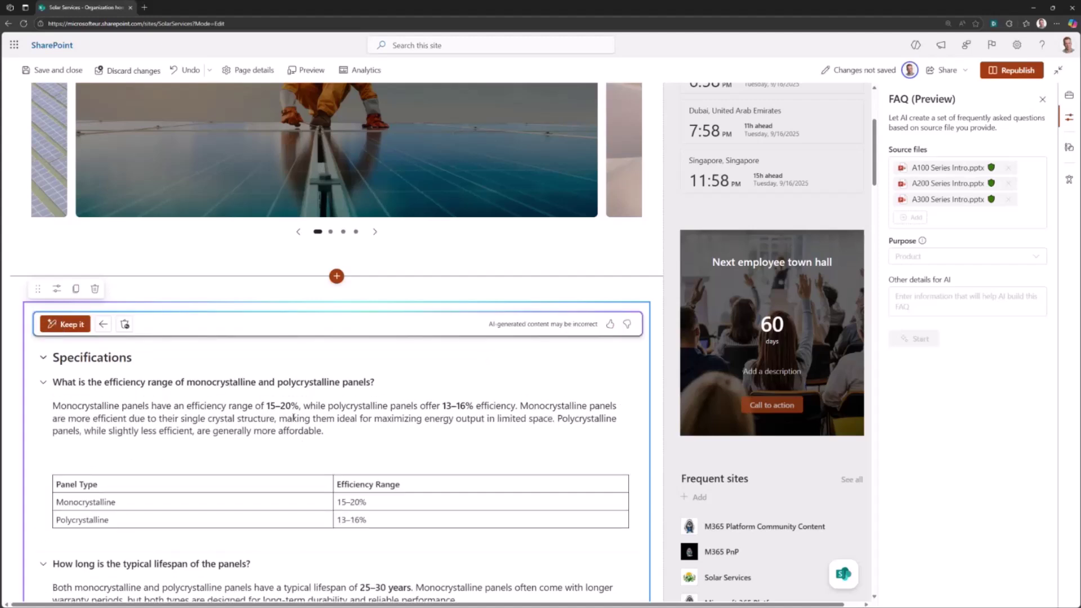
# Keep the AI-drafted FAQ, skip republishing, and save and close the home page
pyautogui.click(67, 323)
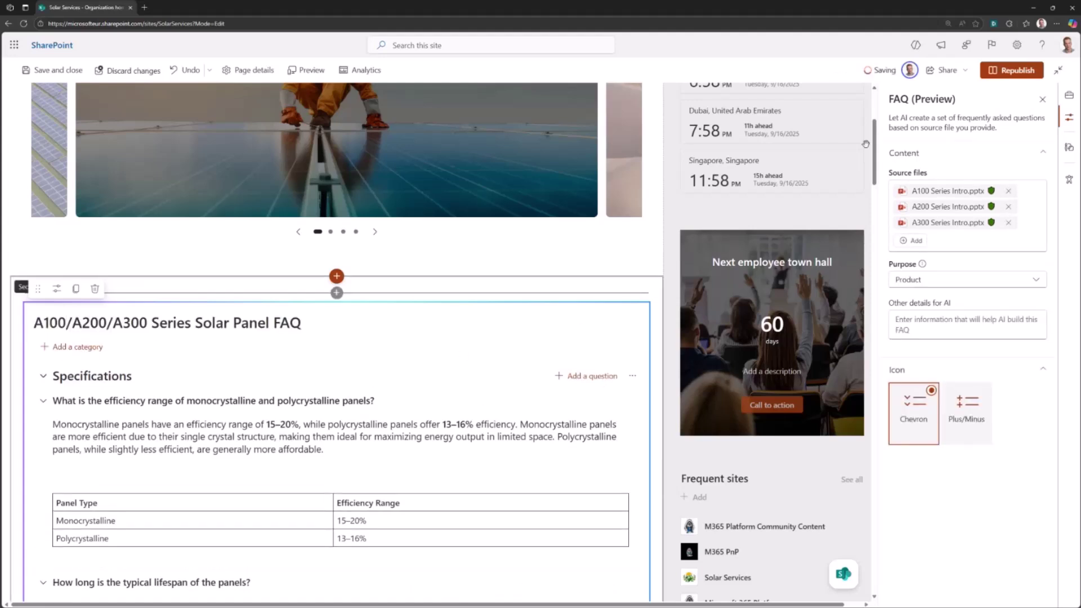
pyautogui.click(1016, 71)
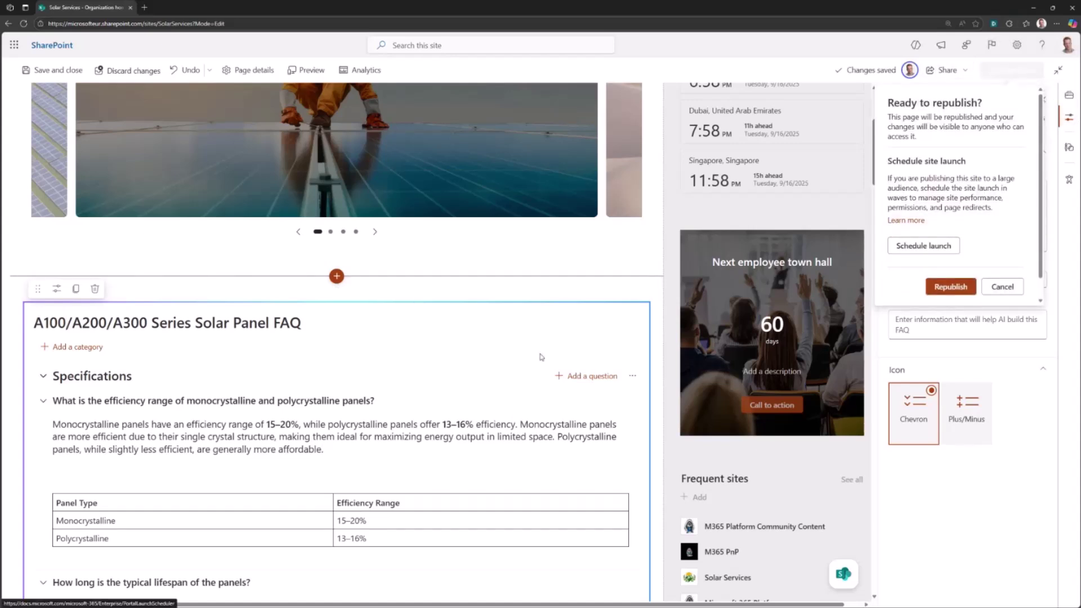
pyautogui.click(1003, 287)
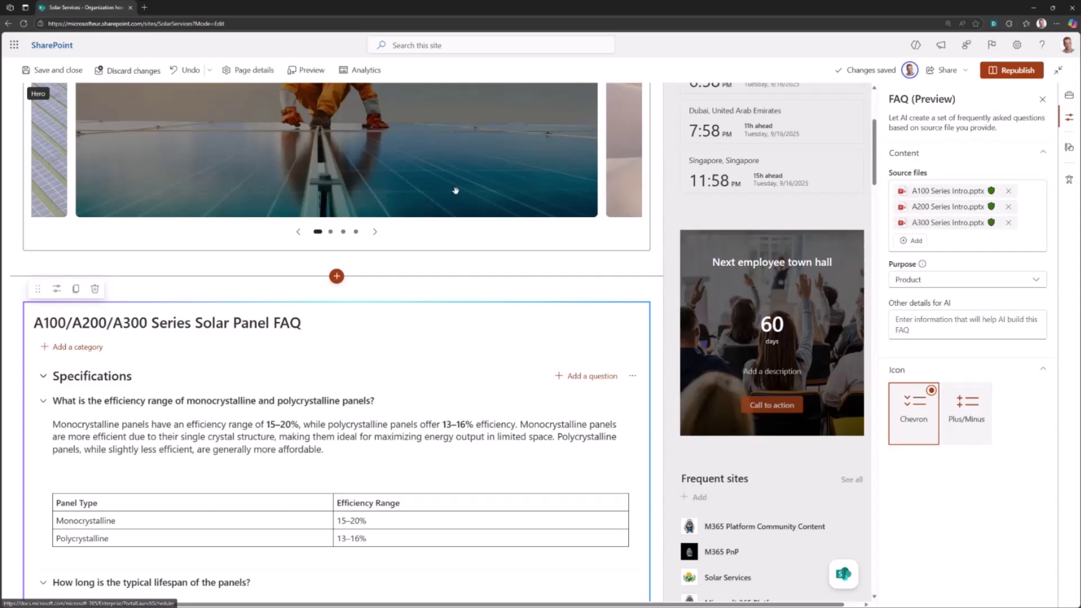
pyautogui.click(72, 74)
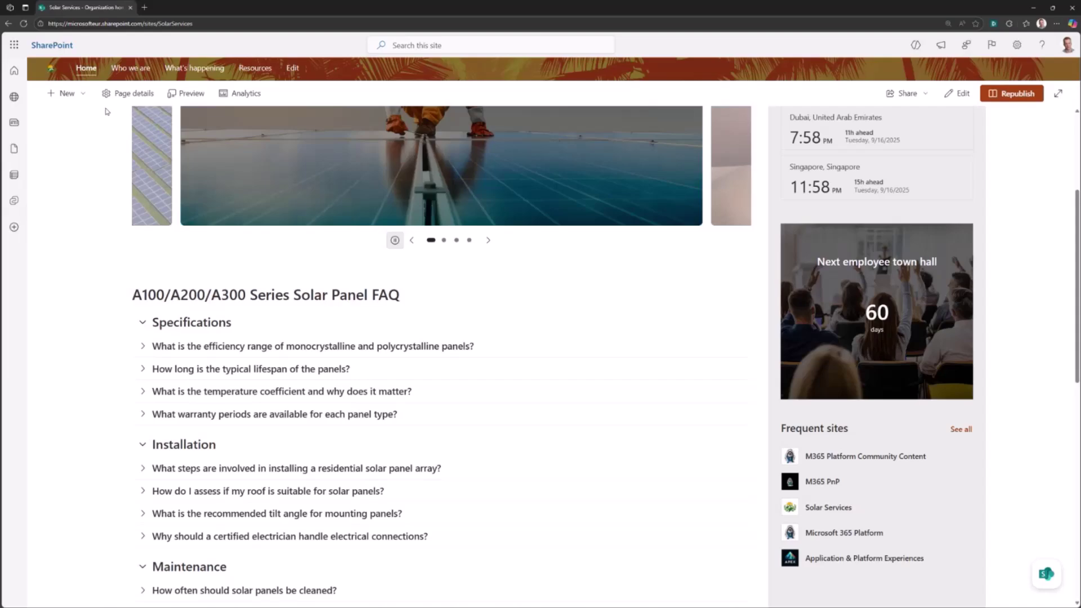
pyautogui.click(89, 94)
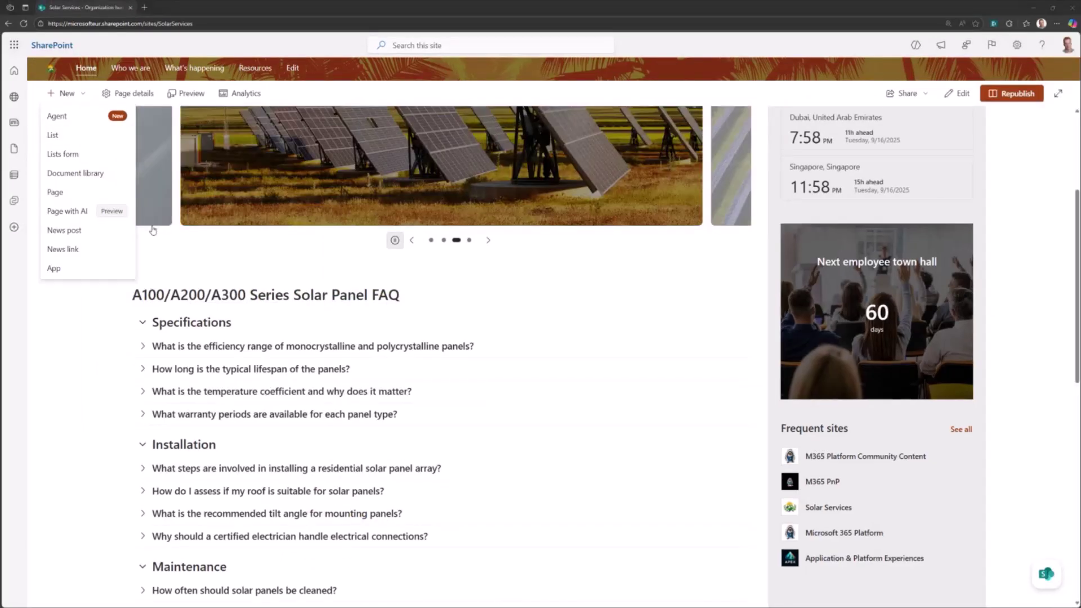
# Start a Page with AI news post from the meeting newsletter template
pyautogui.click(85, 228)
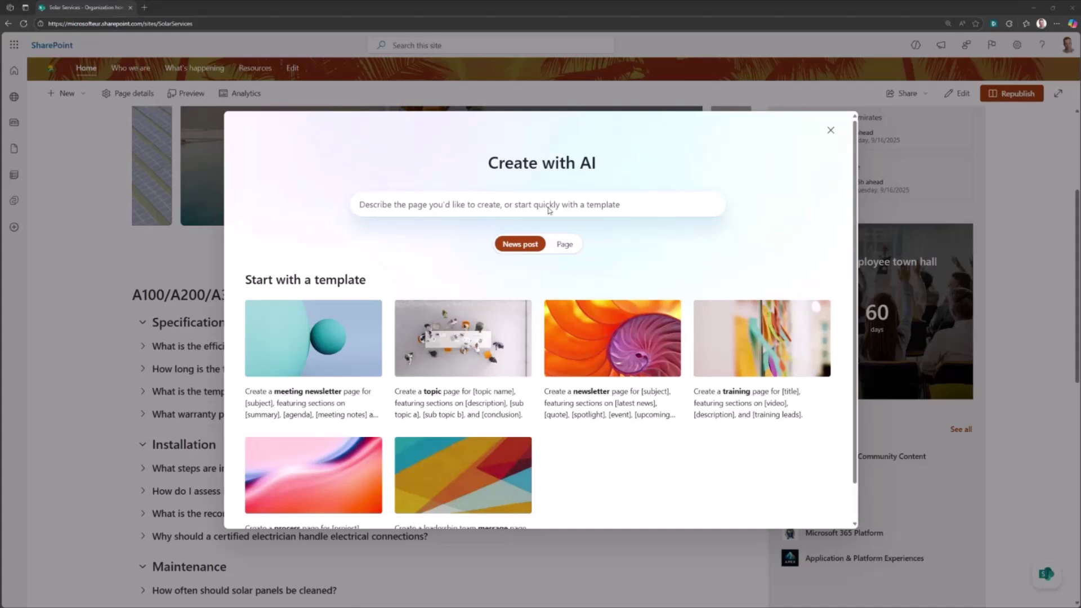
pyautogui.click(514, 224)
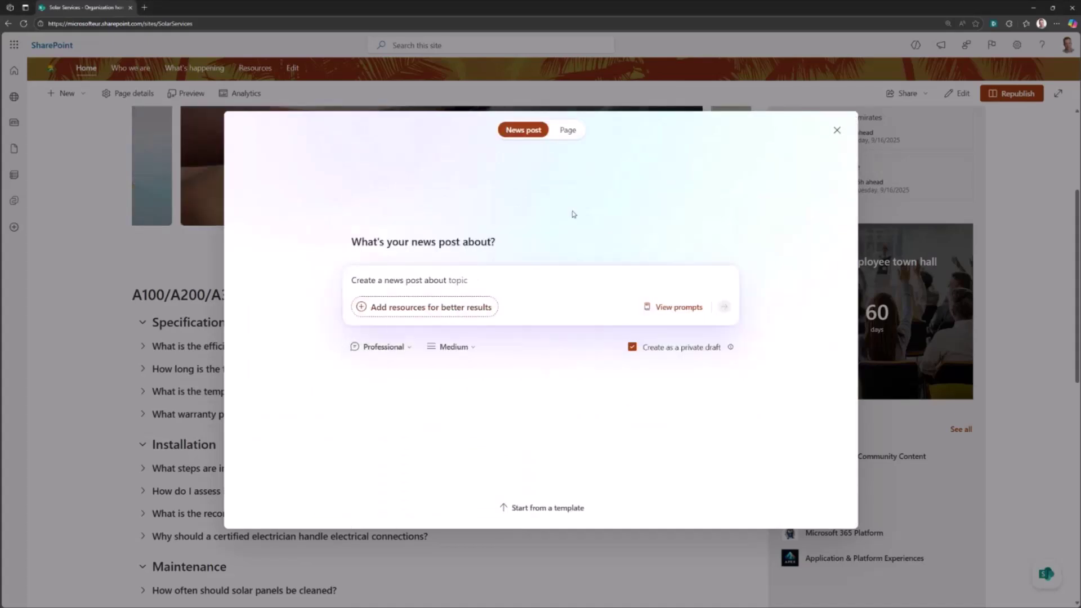
pyautogui.click(549, 508)
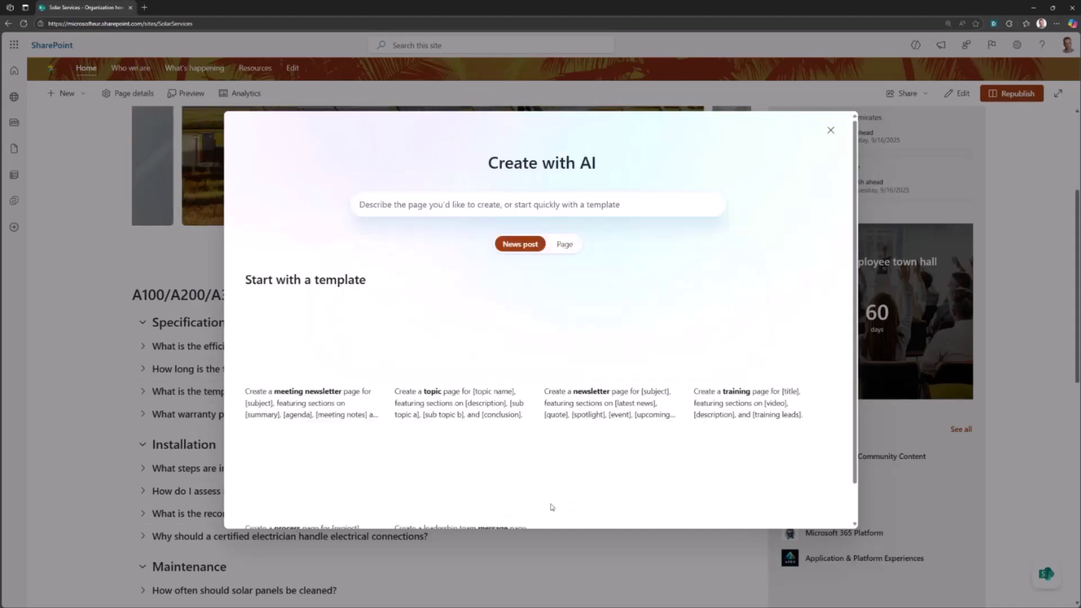
pyautogui.scroll(-1, 515, 363)
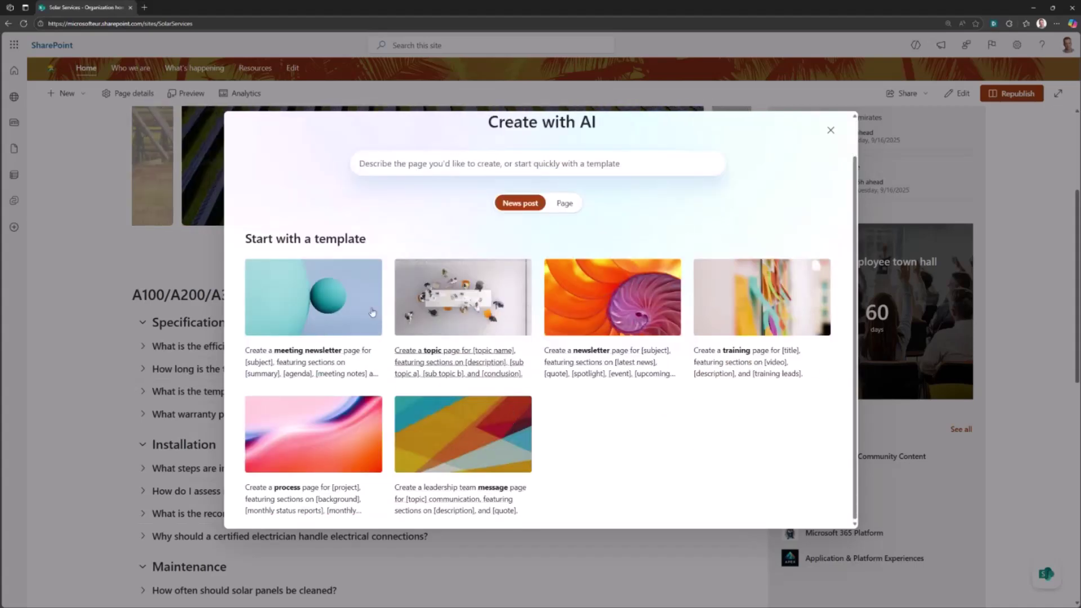
pyautogui.click(302, 354)
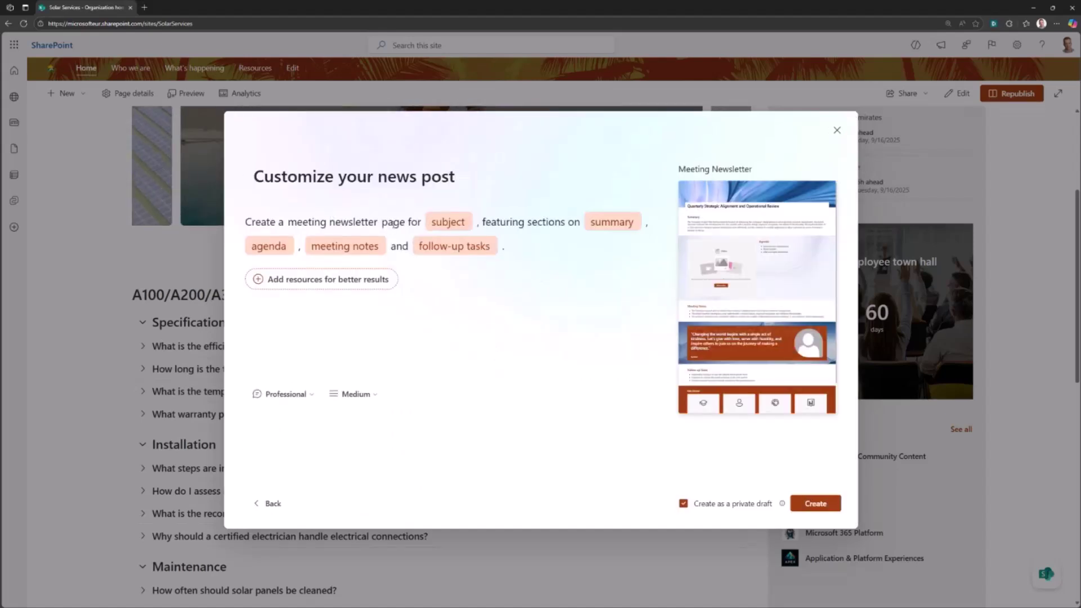
# Set the newsletter subject to 'MVP meetup' and bring up the resource picker
pyautogui.click(461, 221)
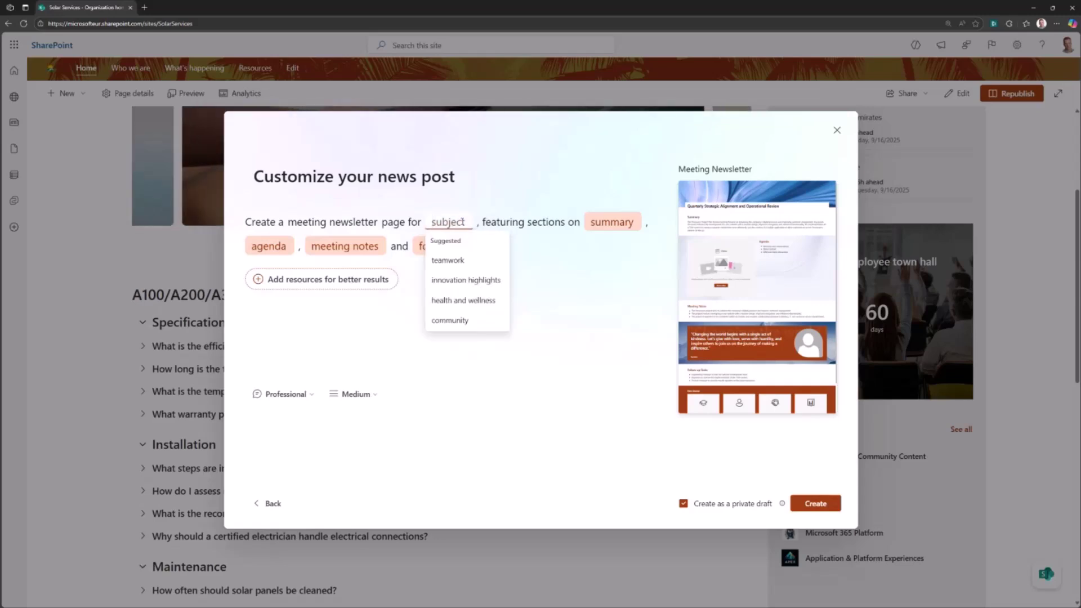
pyautogui.press('Down')
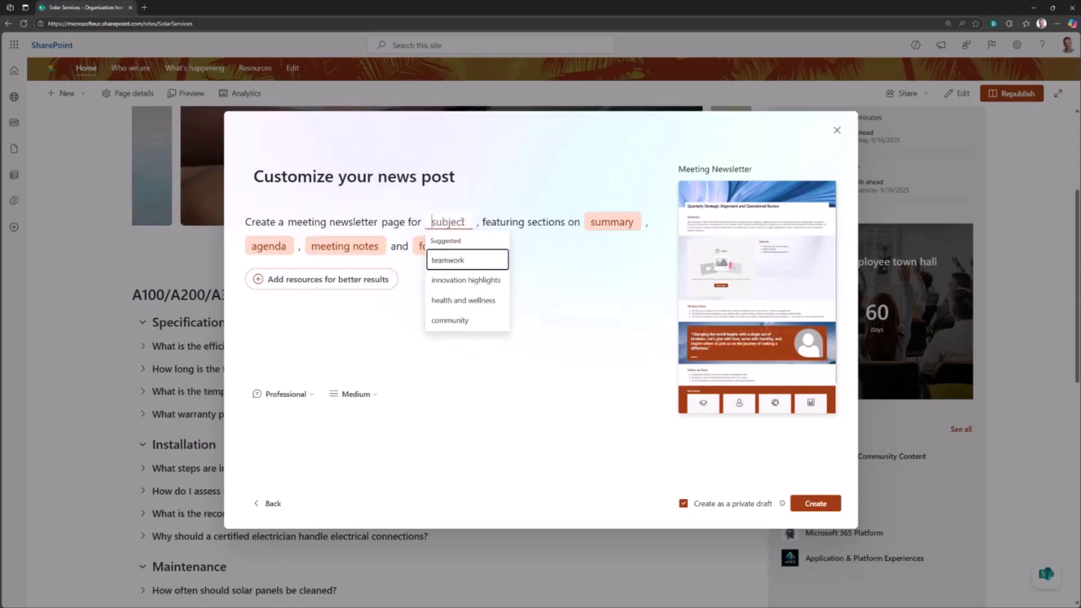
pyautogui.write('SPFxMVP')
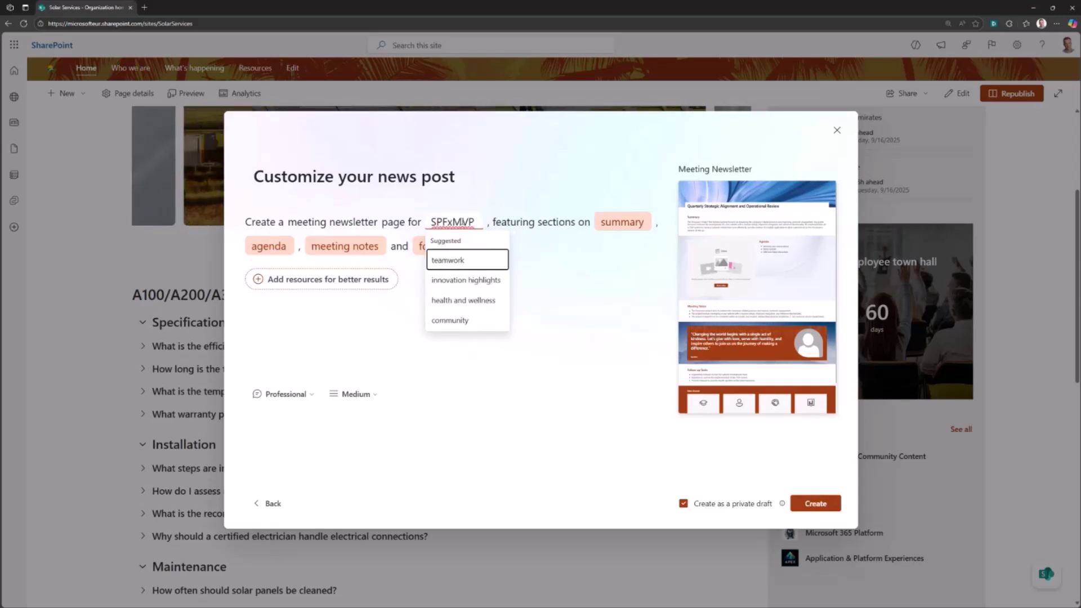
pyautogui.press('BackSpace')
pyautogui.press('BackSpace')
pyautogui.press('BackSpace')
pyautogui.press('BackSpace')
pyautogui.press('BackSpace')
pyautogui.press('BackSpace')
pyautogui.press('BackSpace')
pyautogui.write('m')
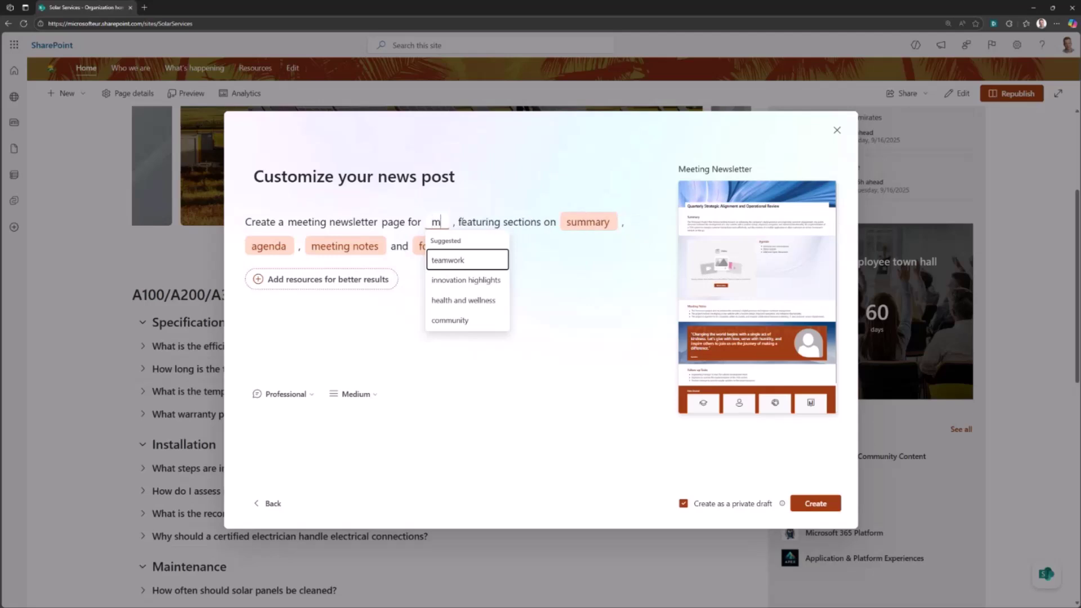
pyautogui.press('BackSpace')
pyautogui.write('MVP meetup')
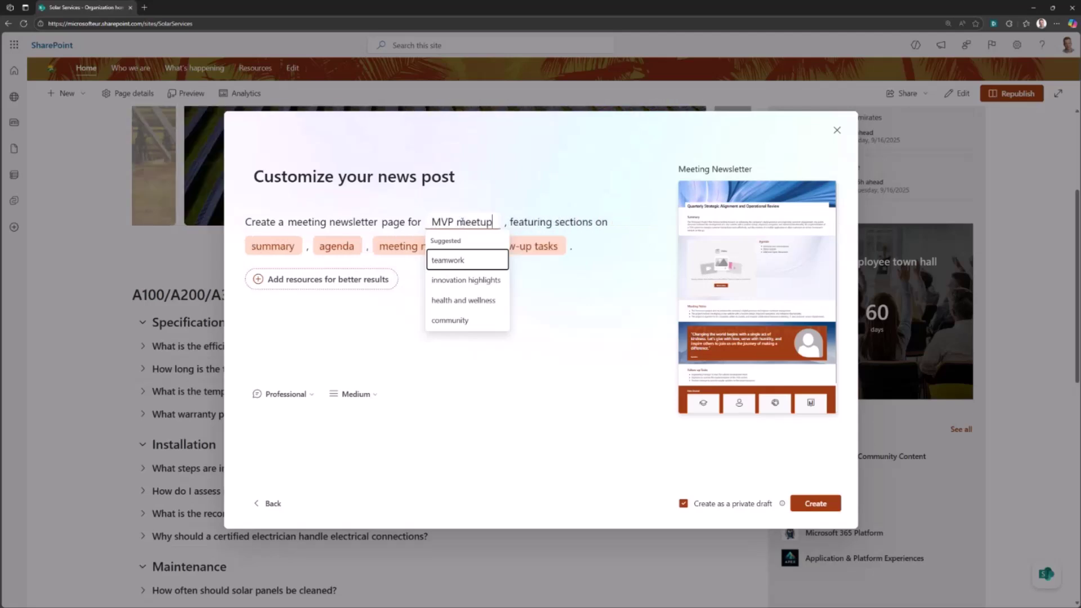
pyautogui.click(524, 375)
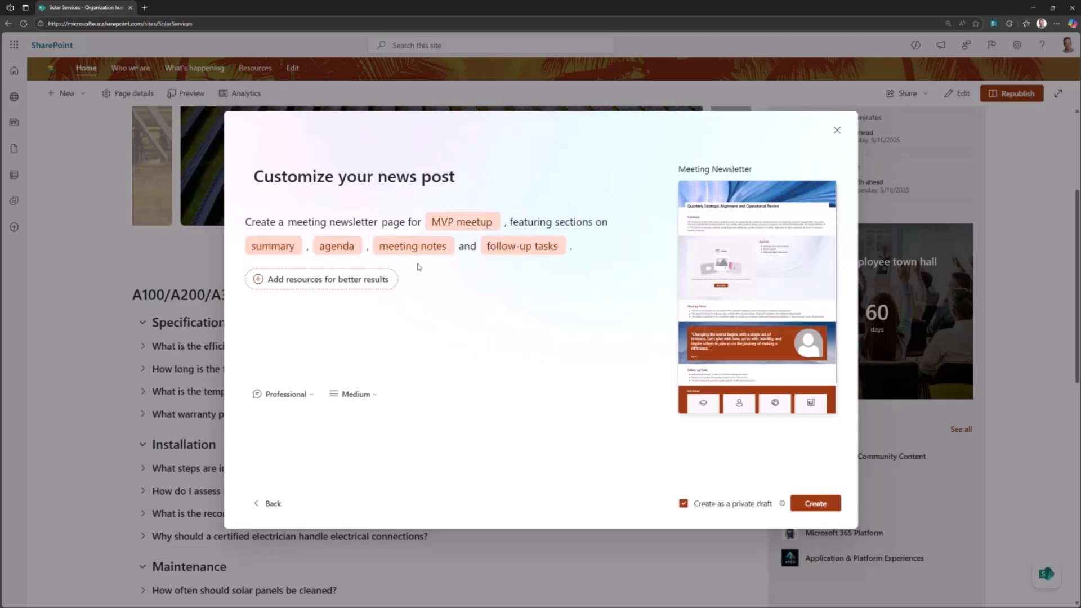
pyautogui.click(366, 280)
# Search meetings for 'pgi', attach the MVP Program meeting, and create the news post
pyautogui.click(322, 302)
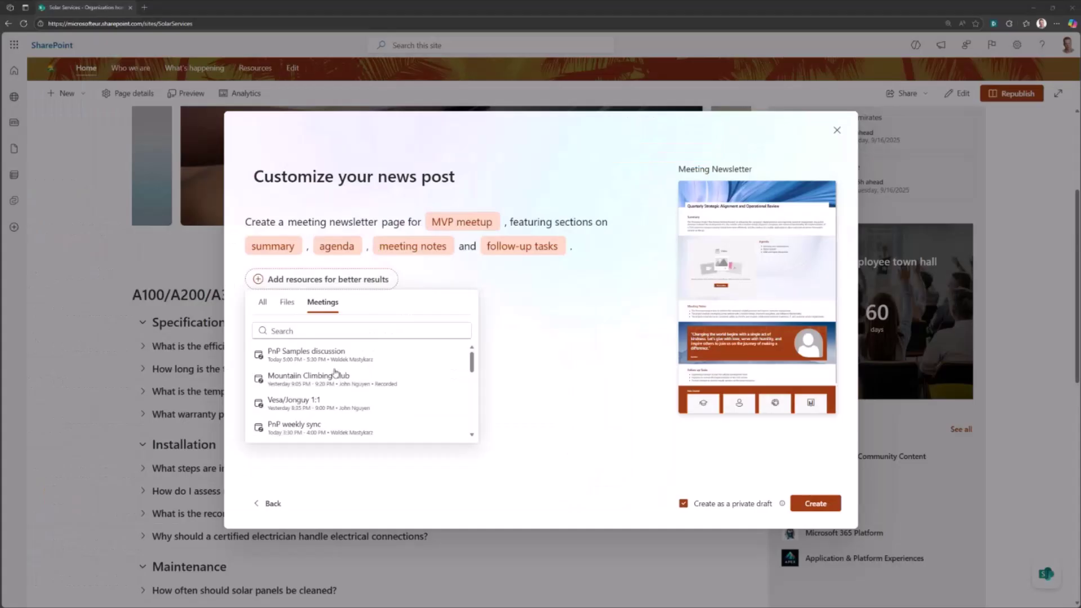
pyautogui.click(299, 259)
pyautogui.write('pgi')
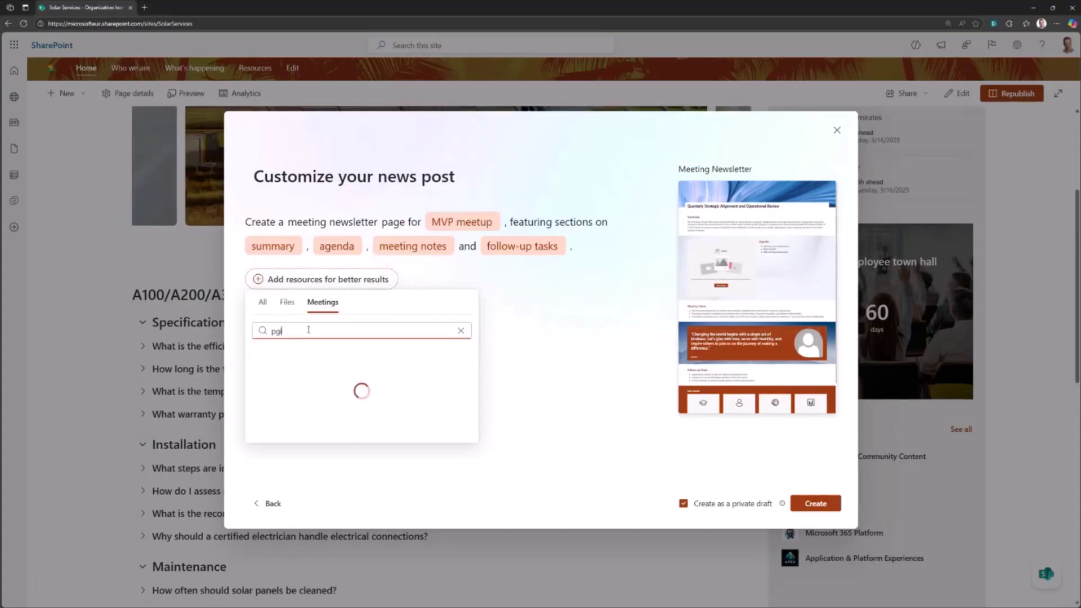
pyautogui.click(372, 355)
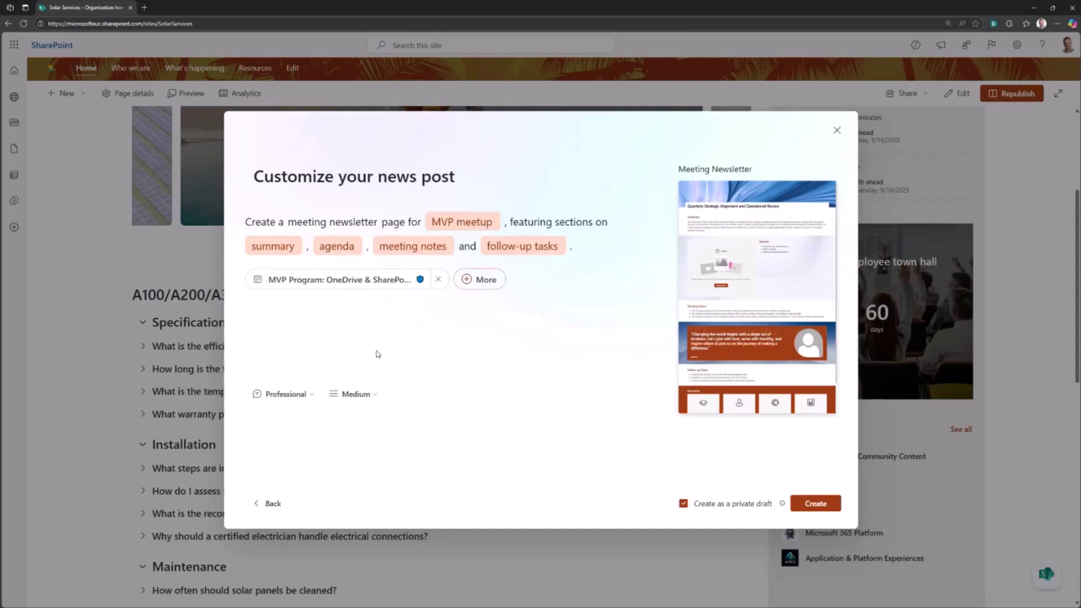
pyautogui.click(816, 503)
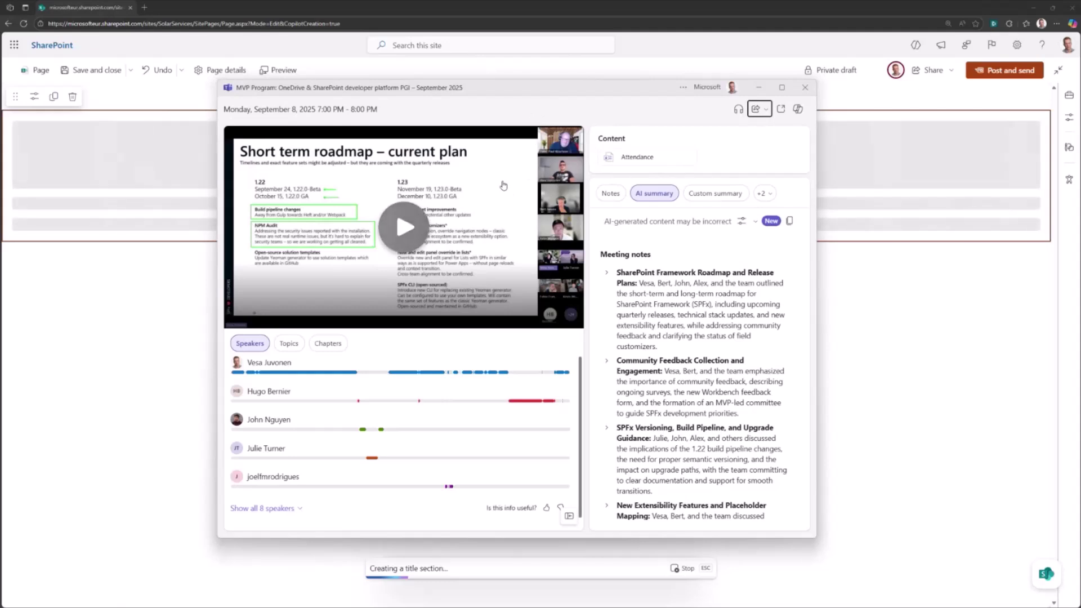
# Create a SharePoint news post from the September 2025 PGI meeting recap's Share menu
pyautogui.click(764, 112)
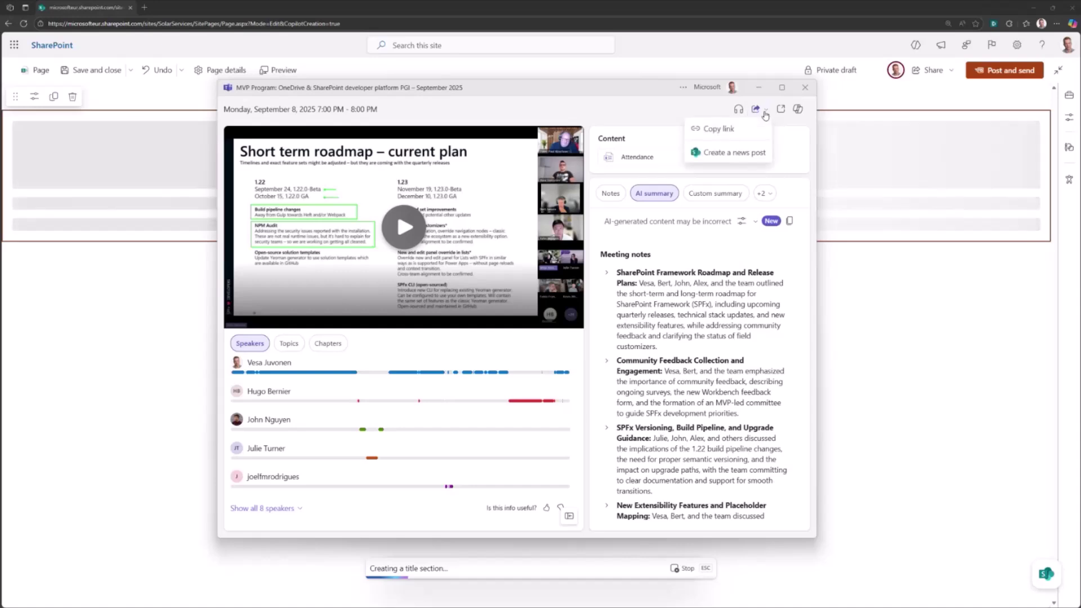
pyautogui.click(729, 152)
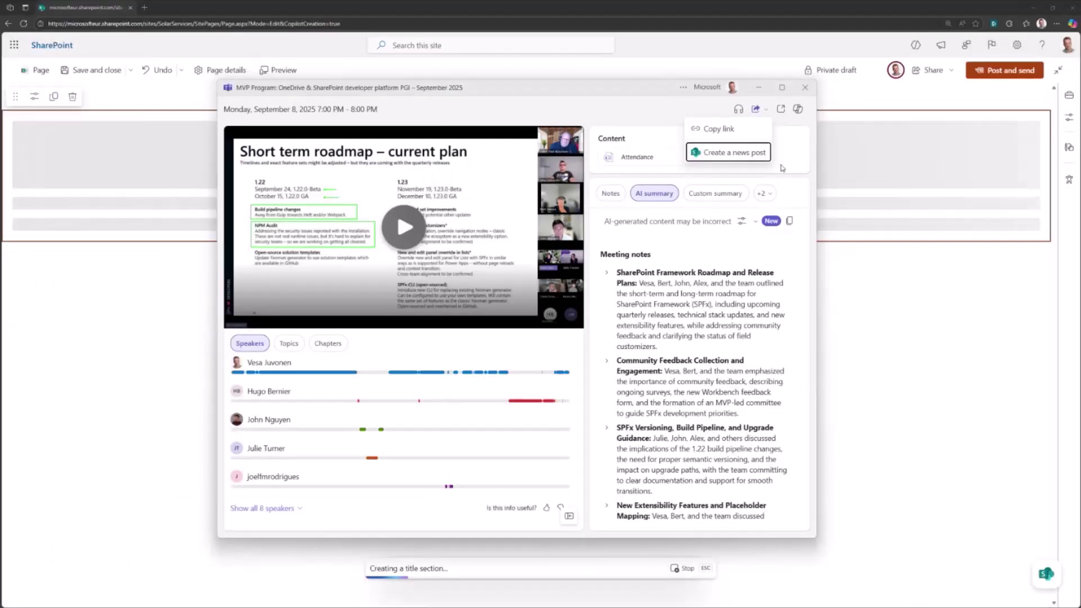
pyautogui.click(747, 156)
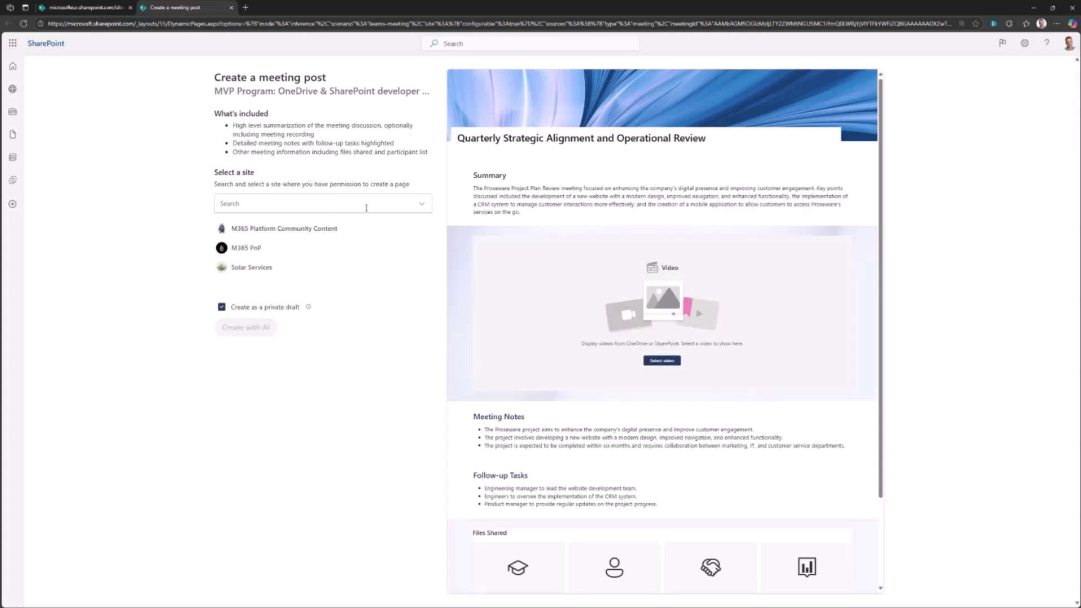
# Choose the Solar Services site and have AI create the meeting post as a private draft
pyautogui.click(251, 267)
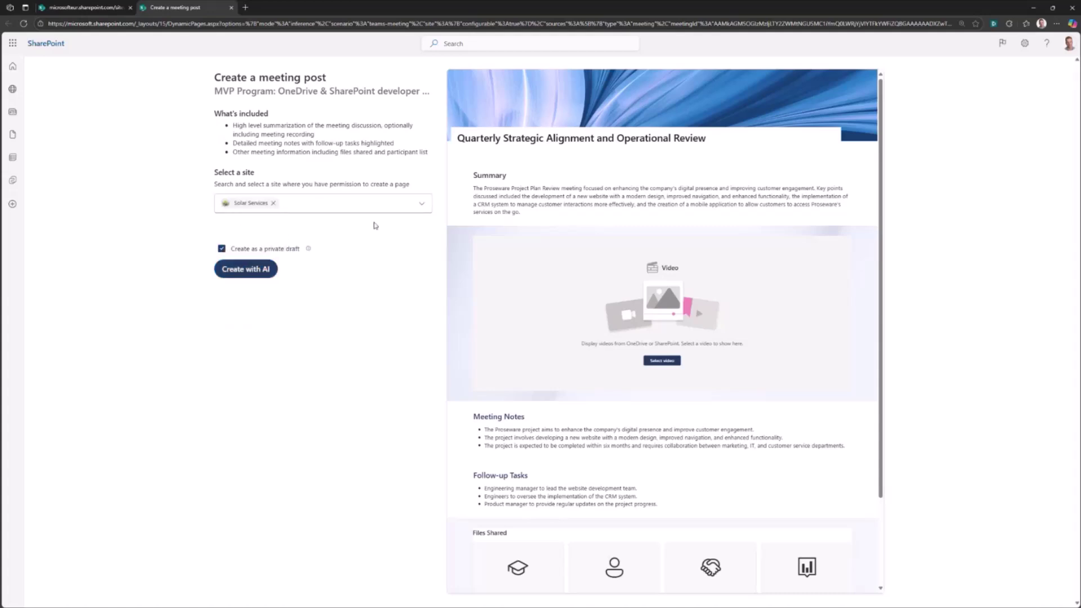
pyautogui.click(254, 274)
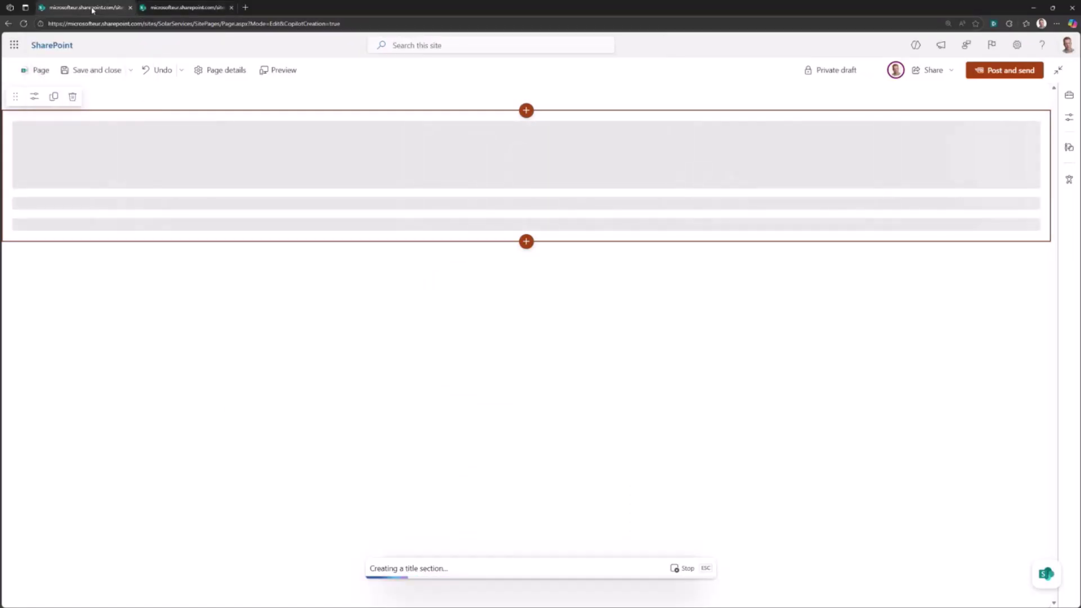
# Move the page being generated from the second tab into its own maximized window
pyautogui.click(187, 7)
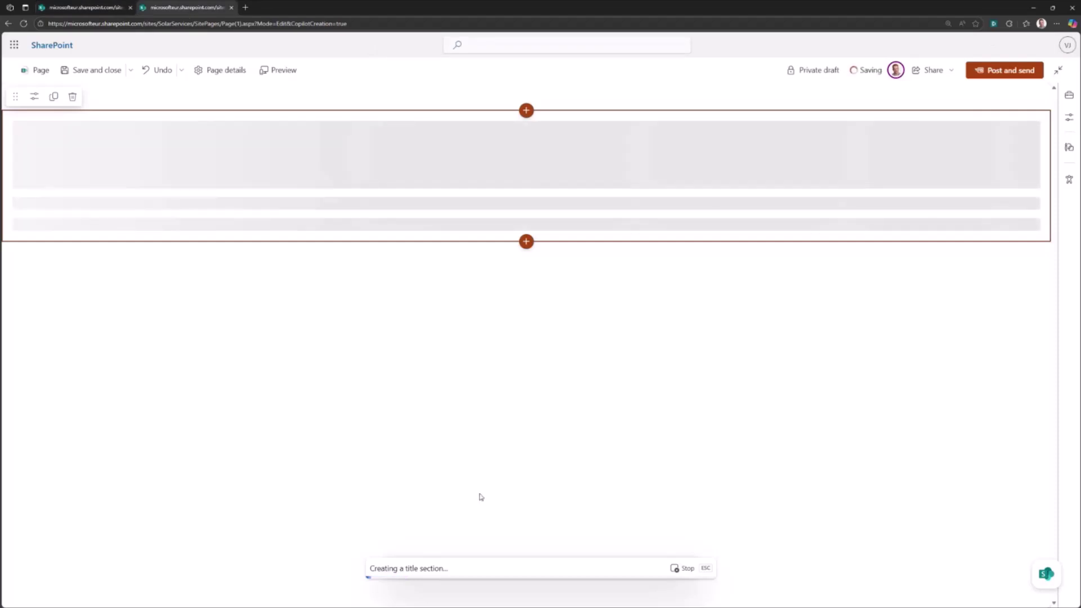
pyautogui.moveTo(187, 7); pyautogui.dragTo(572, 66)
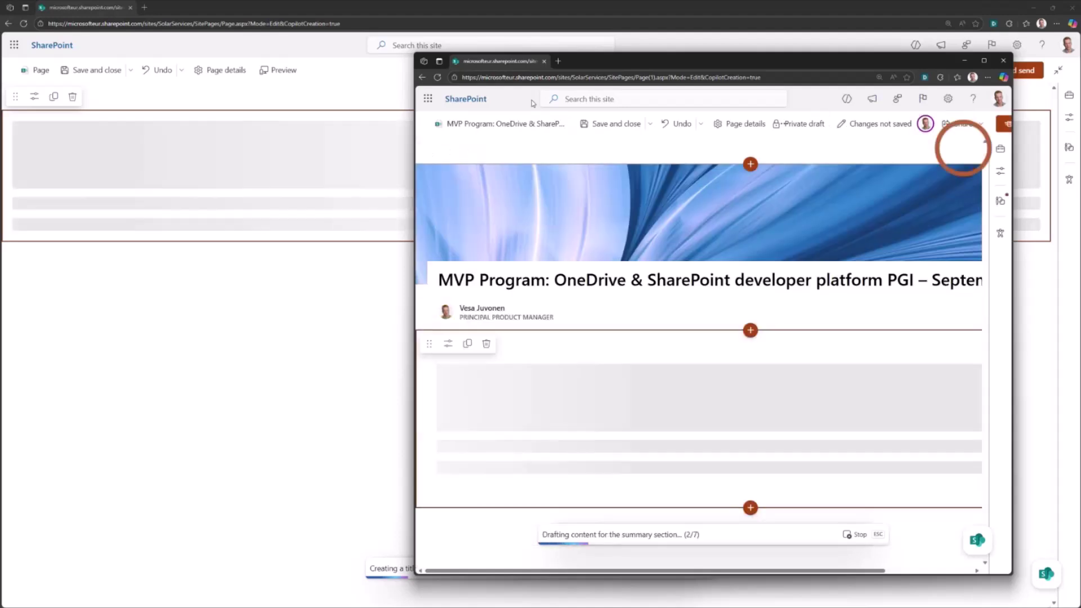
pyautogui.doubleClick(697, 62)
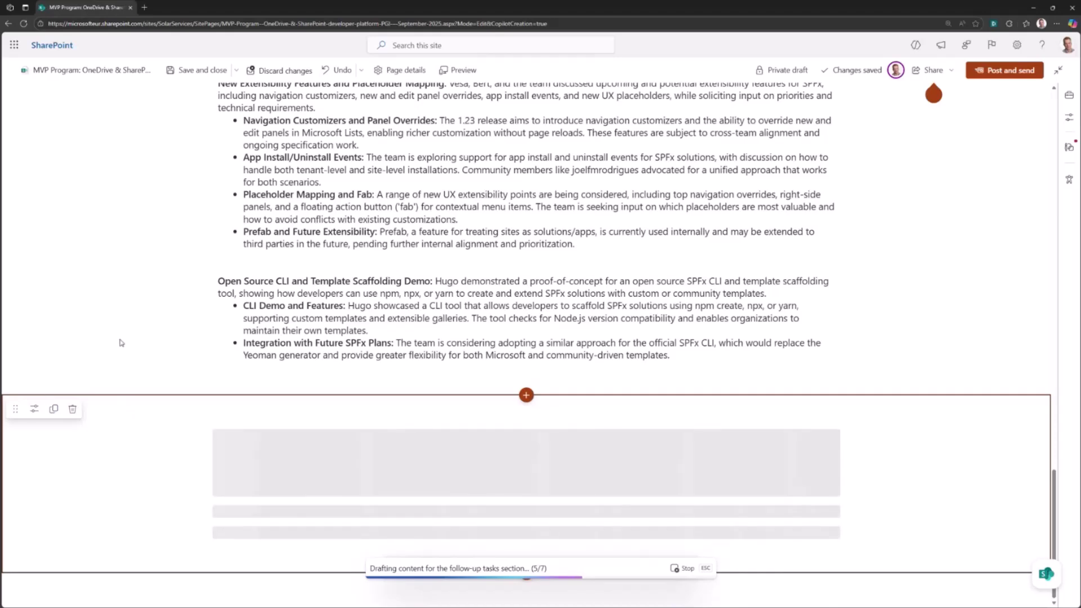
# Review the generated post and keep the AI-drafted content
pyautogui.scroll(15, 146, 270)
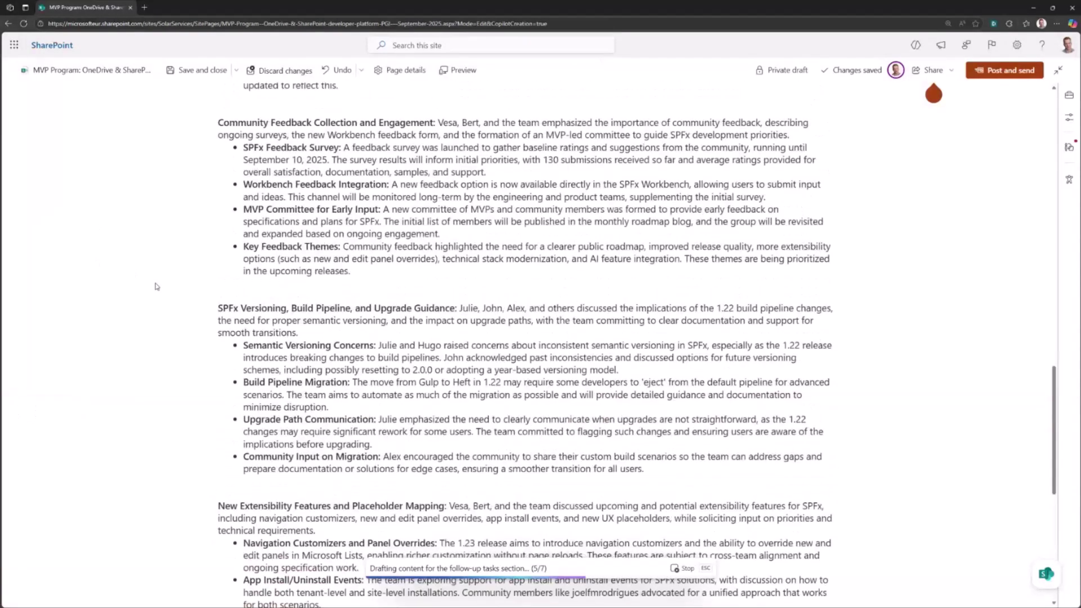
pyautogui.scroll(10, 164, 292)
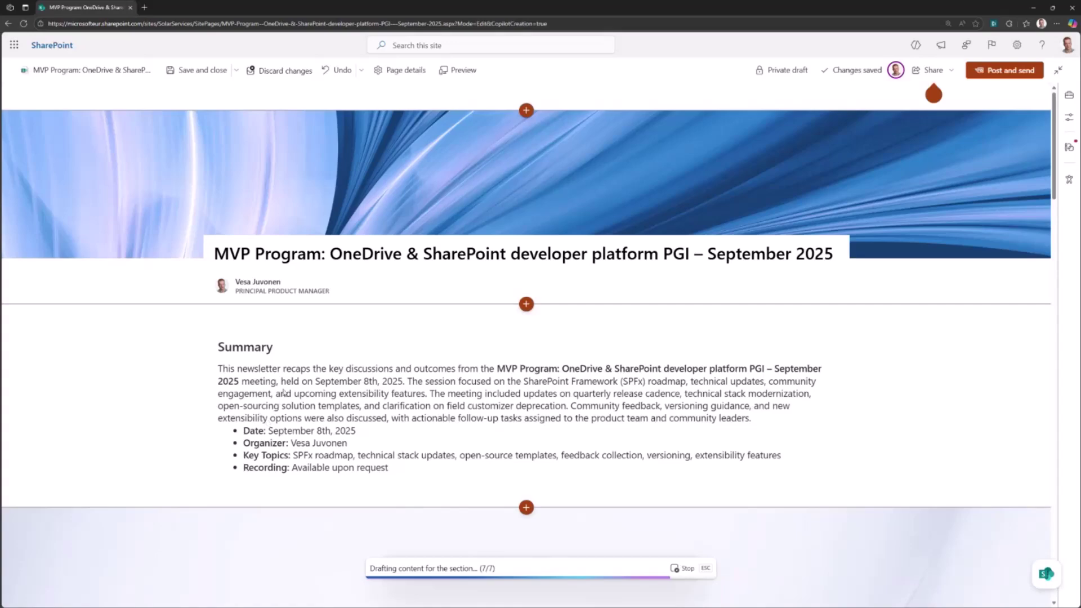
pyautogui.scroll(-4, 284, 391)
pyautogui.scroll(-16, 191, 472)
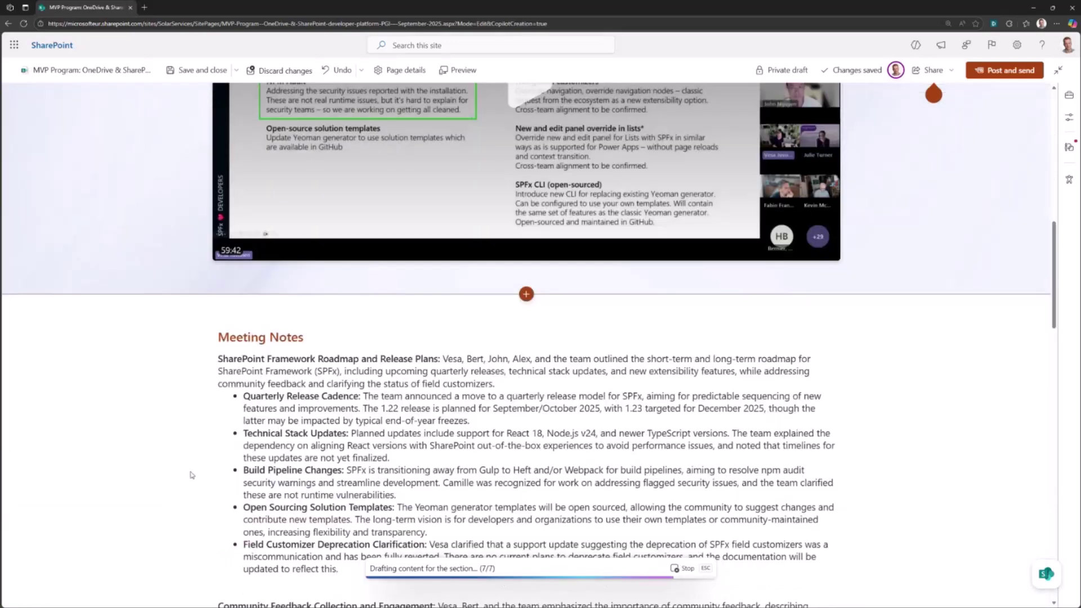
pyautogui.scroll(-12, 173, 465)
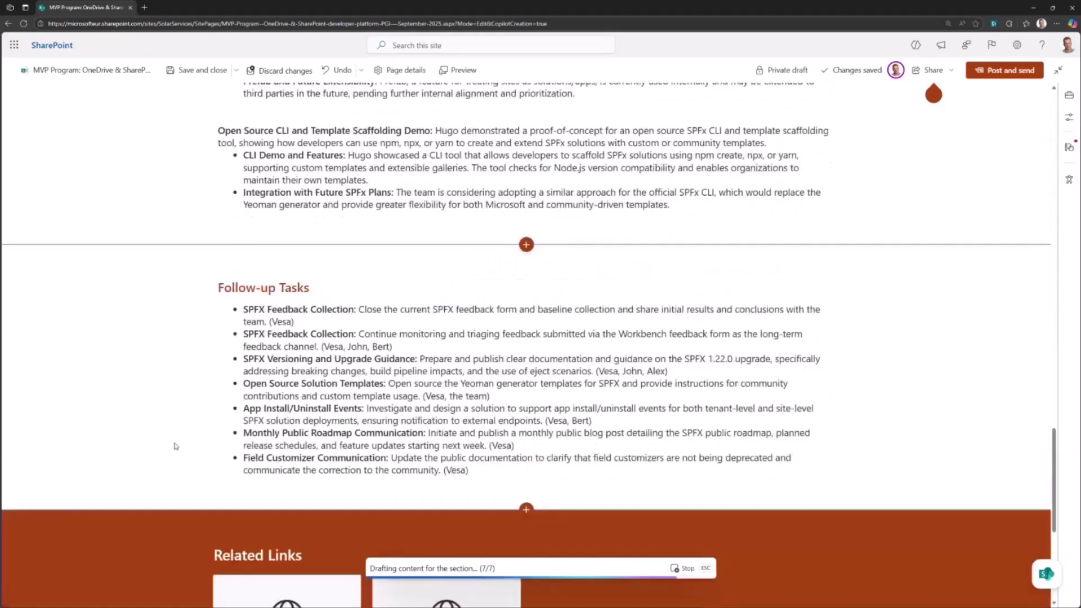
pyautogui.scroll(-4, 175, 446)
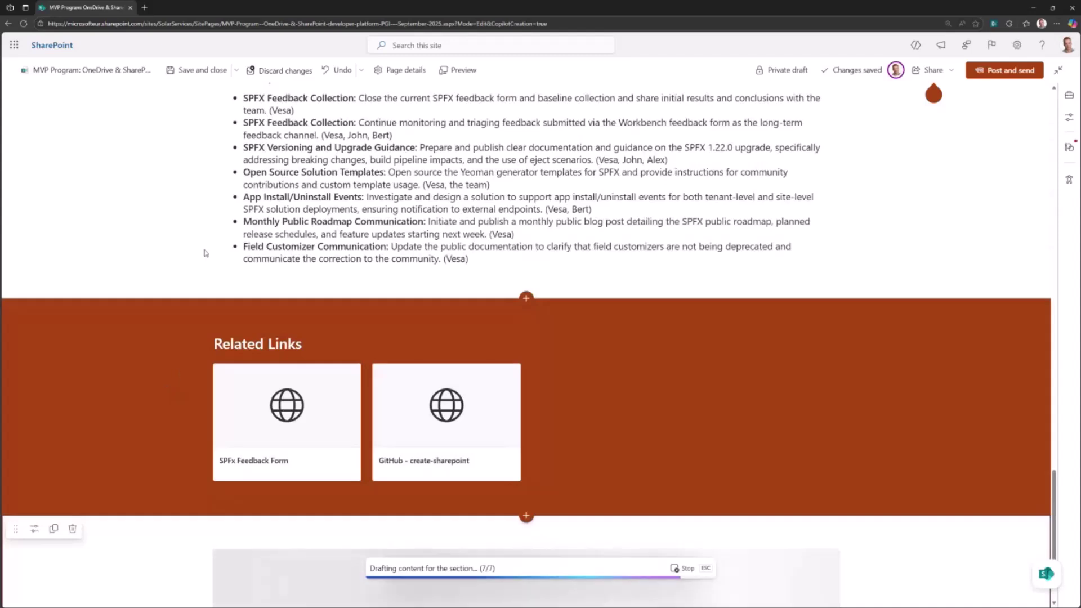
pyautogui.scroll(4, 220, 256)
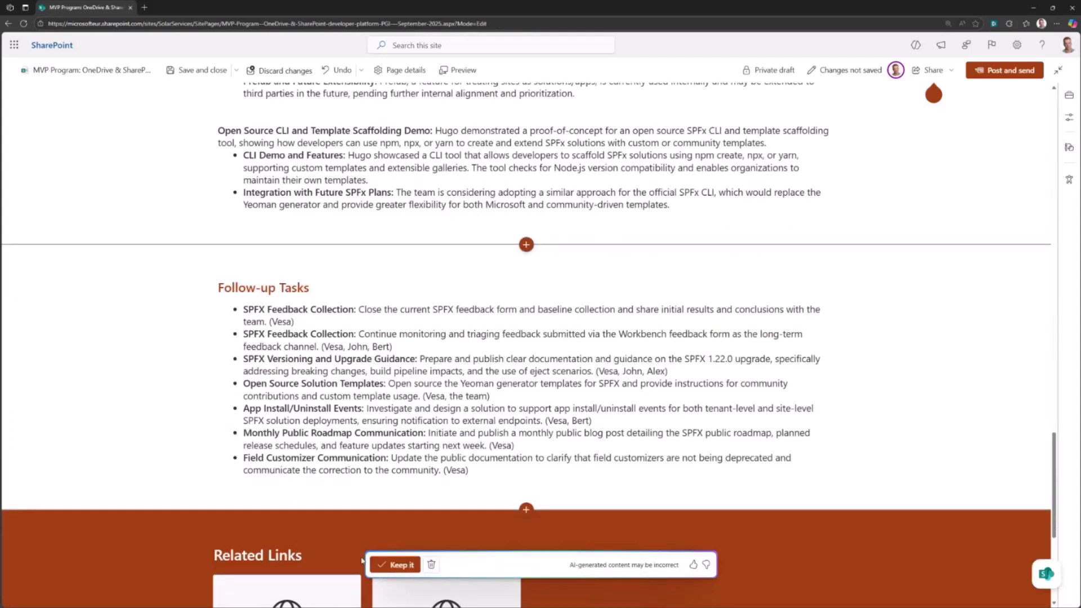
pyautogui.click(395, 565)
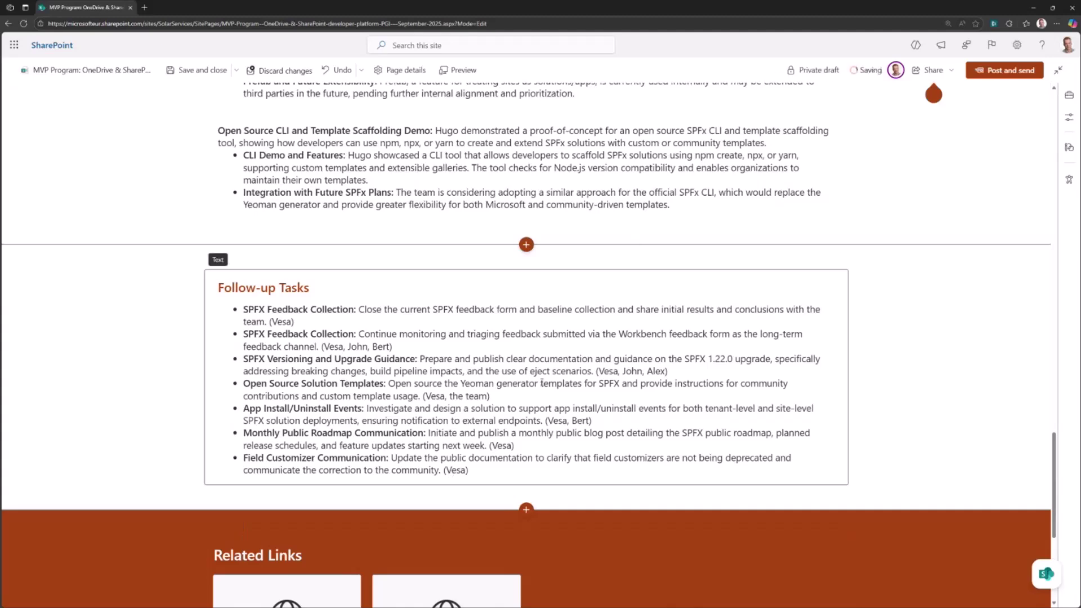
# Select the Follow-up Tasks text, then begin adding a new section below the Summary
pyautogui.click(541, 383)
pyautogui.scroll(10, 496, 402)
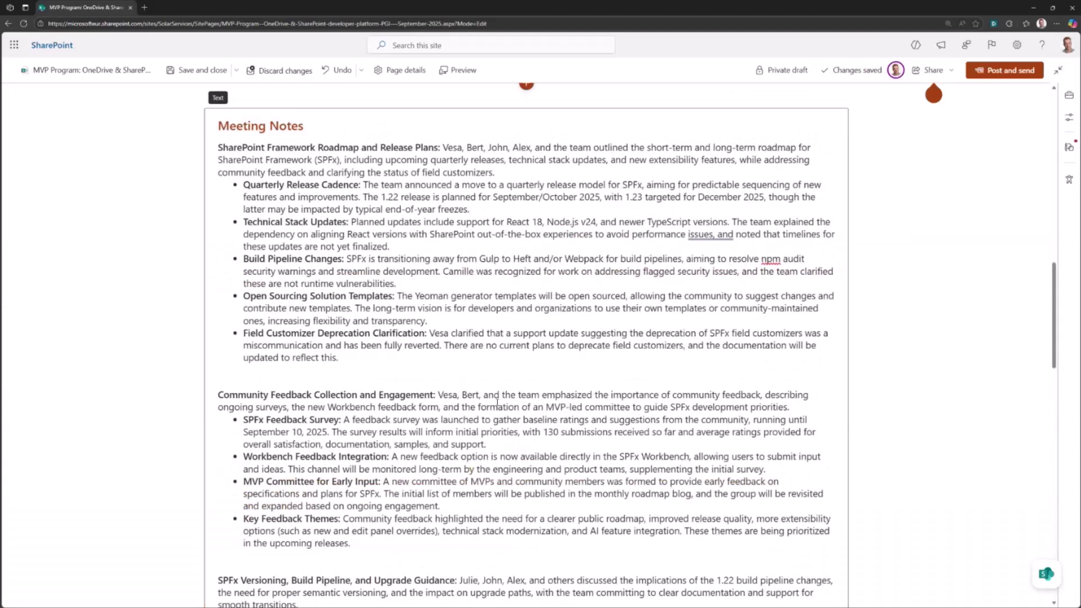
pyautogui.scroll(10, 496, 401)
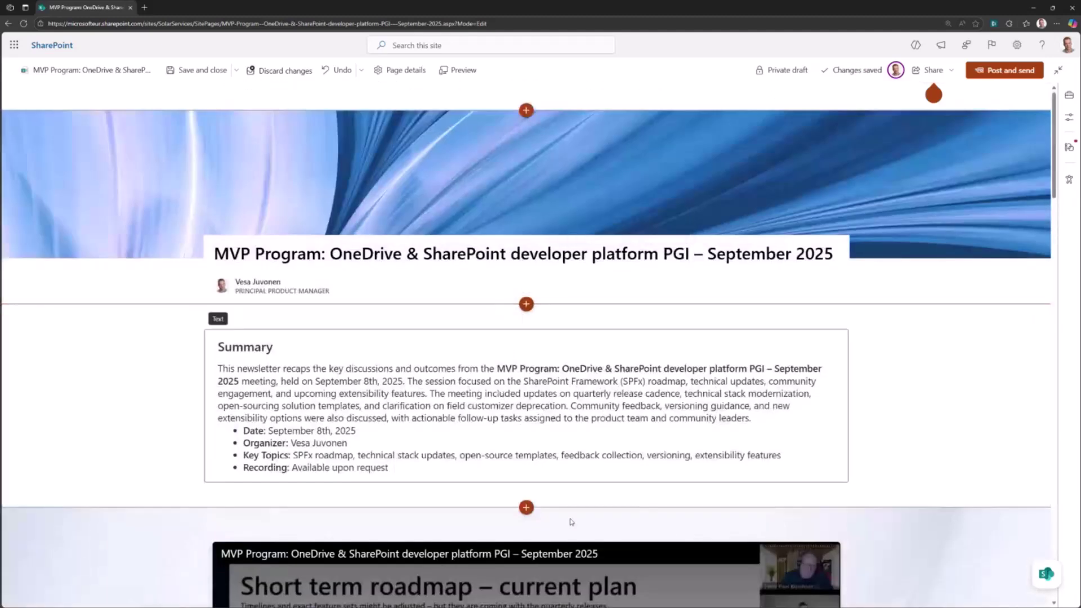
pyautogui.click(526, 507)
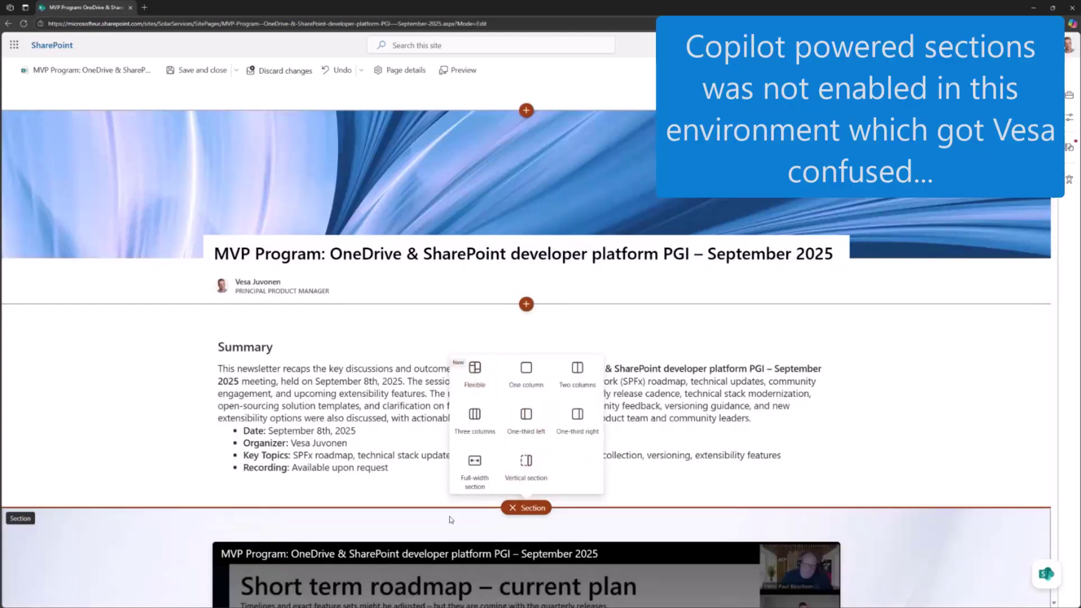
pyautogui.scroll(-4, 361, 428)
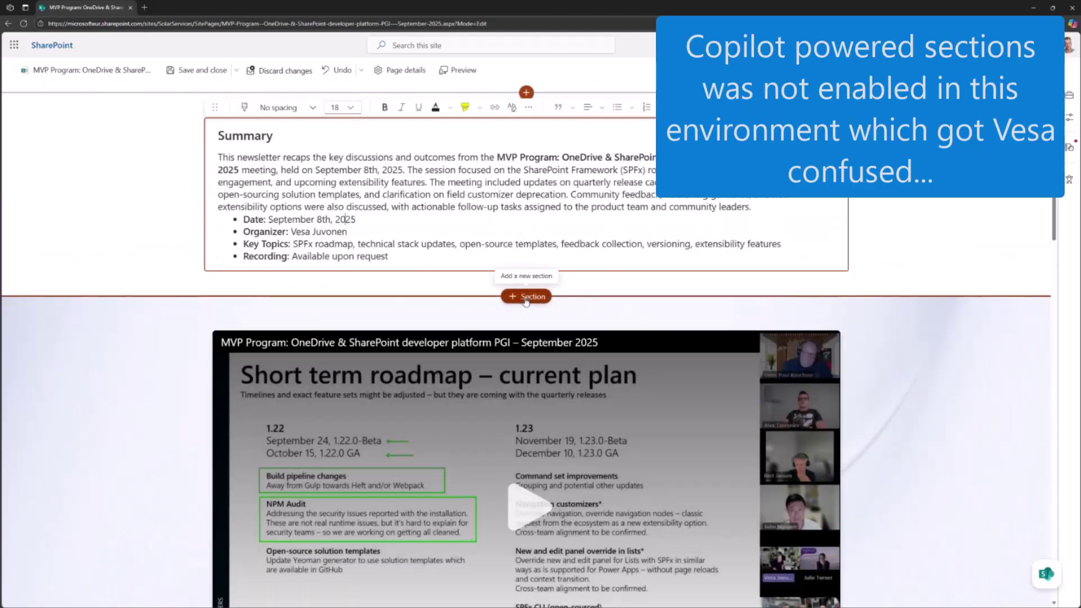
pyautogui.click(525, 297)
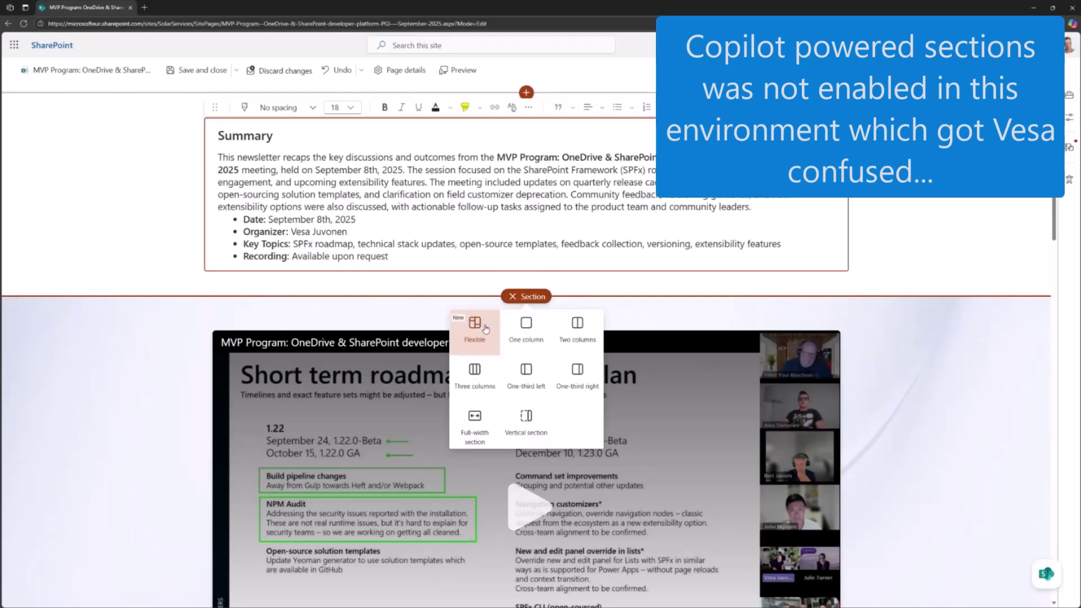
pyautogui.click(461, 243)
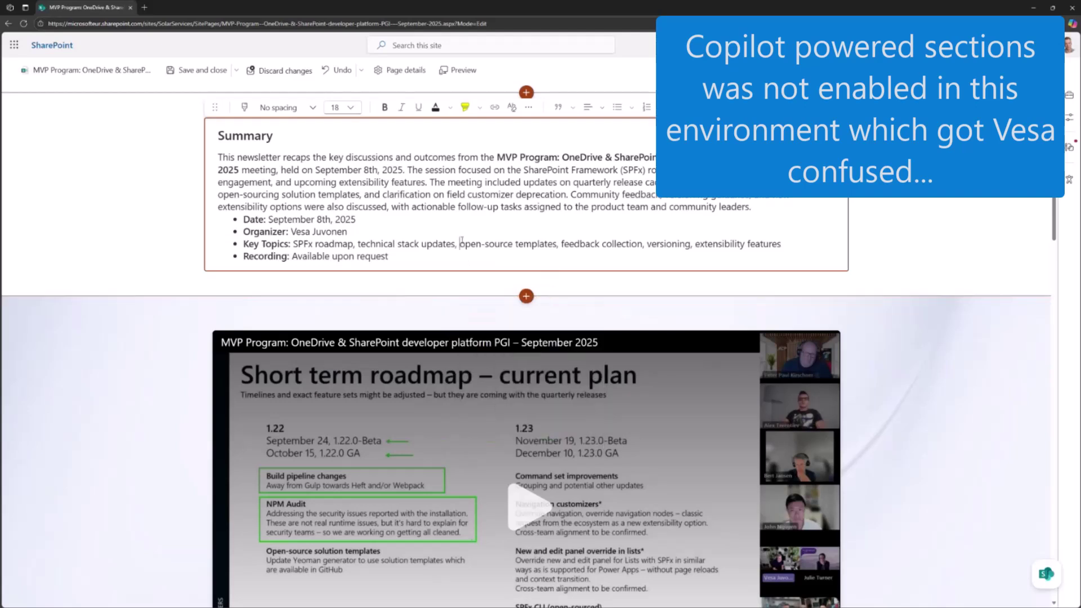
pyautogui.click(525, 297)
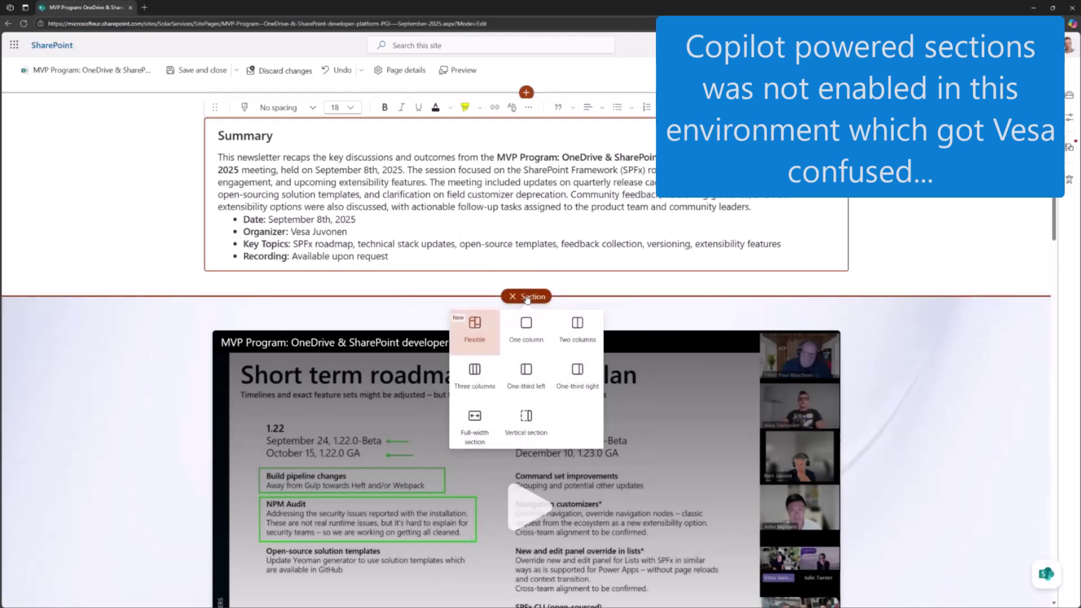
pyautogui.click(526, 297)
pyautogui.click(511, 206)
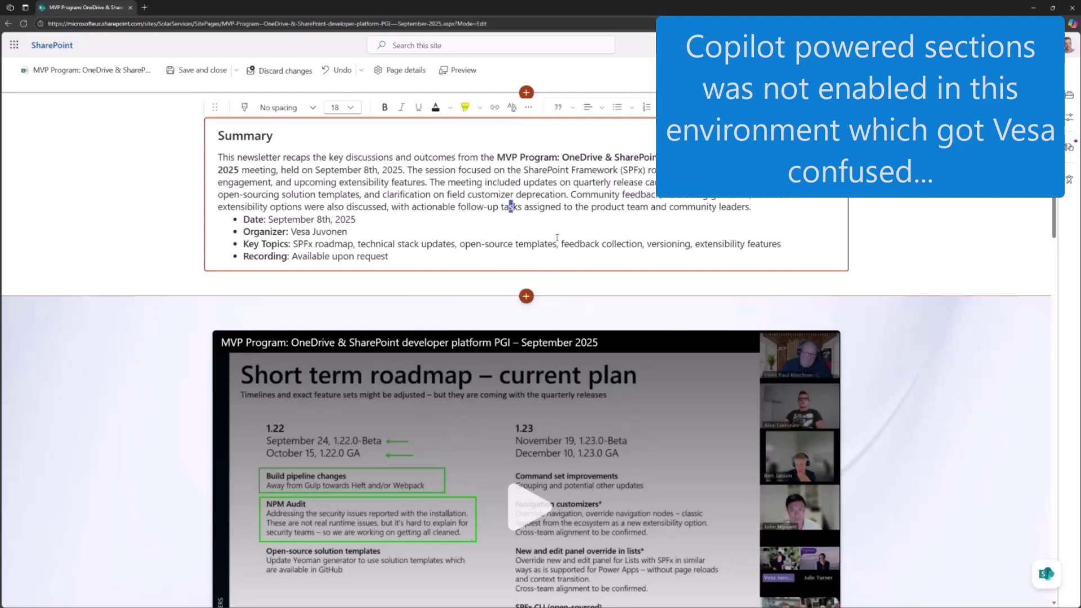
pyautogui.scroll(4, 514, 249)
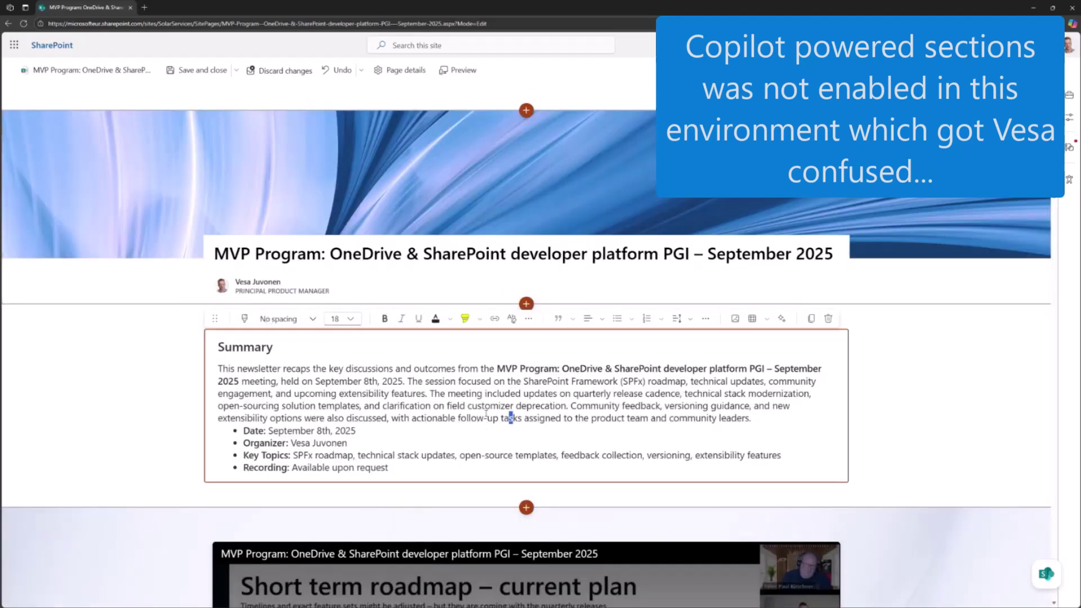
pyautogui.scroll(-3, 485, 414)
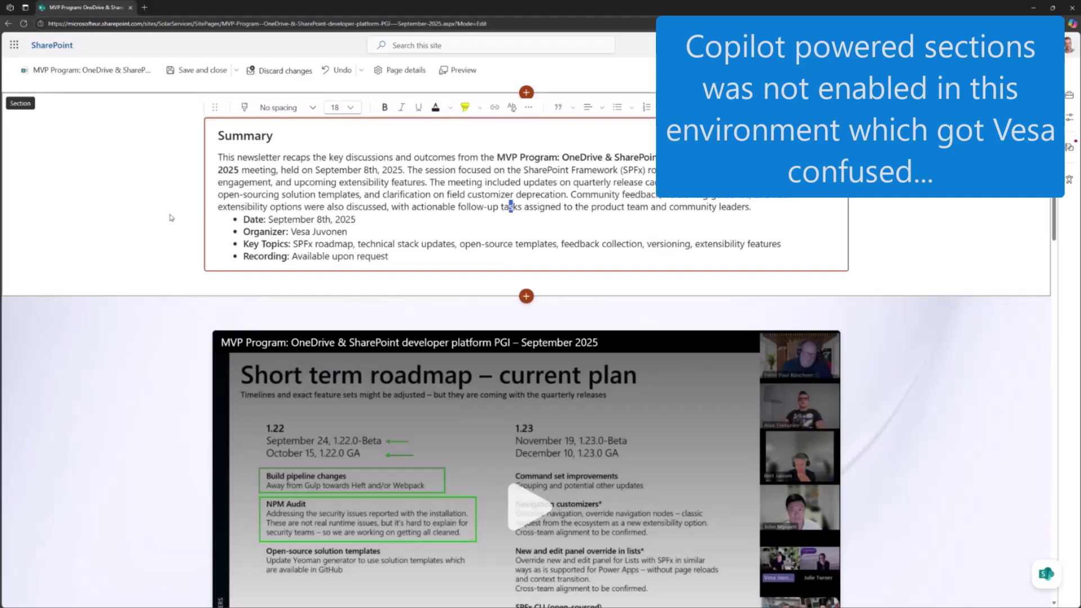
pyautogui.click(135, 252)
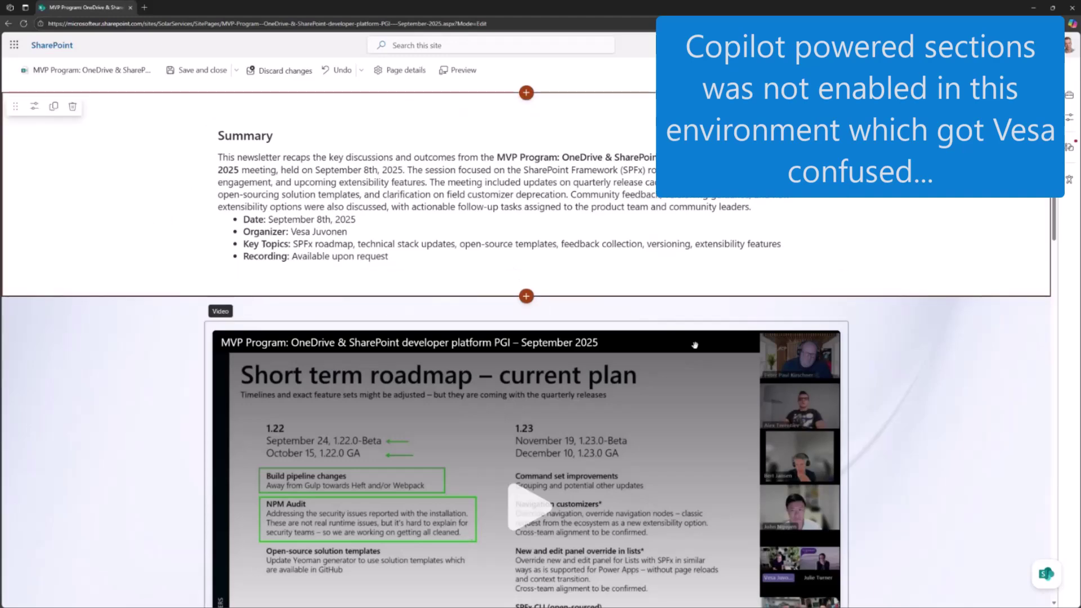
# Scroll back to the top of the finished news post
pyautogui.scroll(-10, 694, 345)
pyautogui.scroll(3, 725, 307)
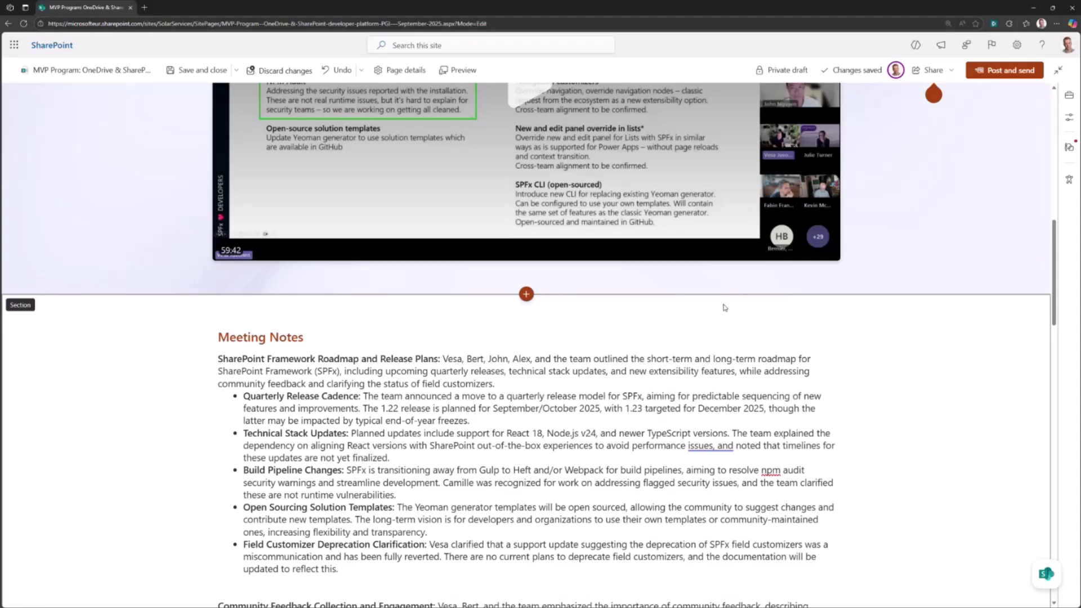
pyautogui.scroll(10, 726, 401)
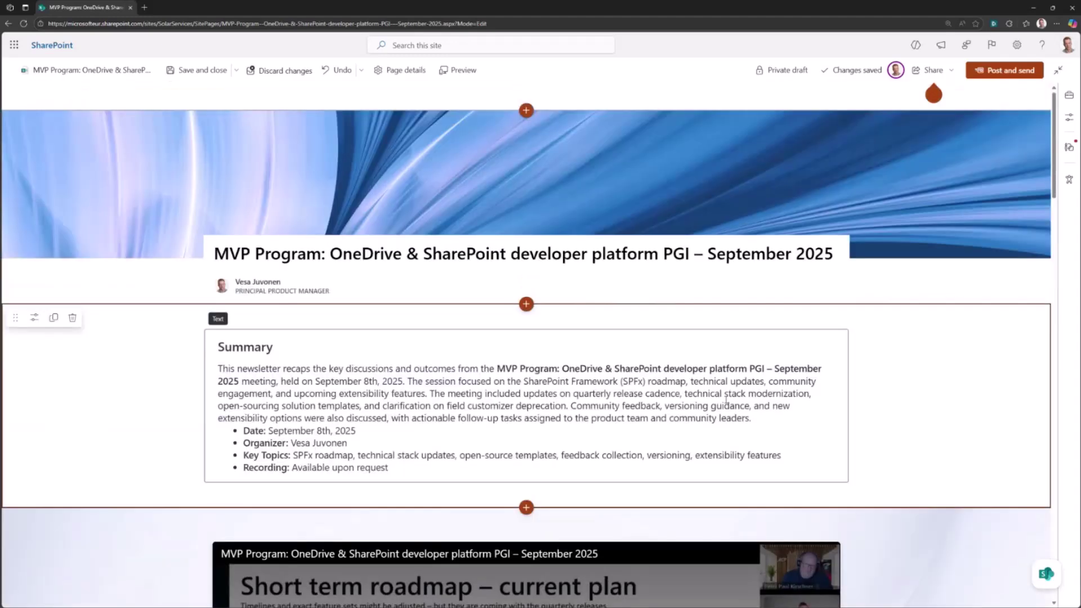